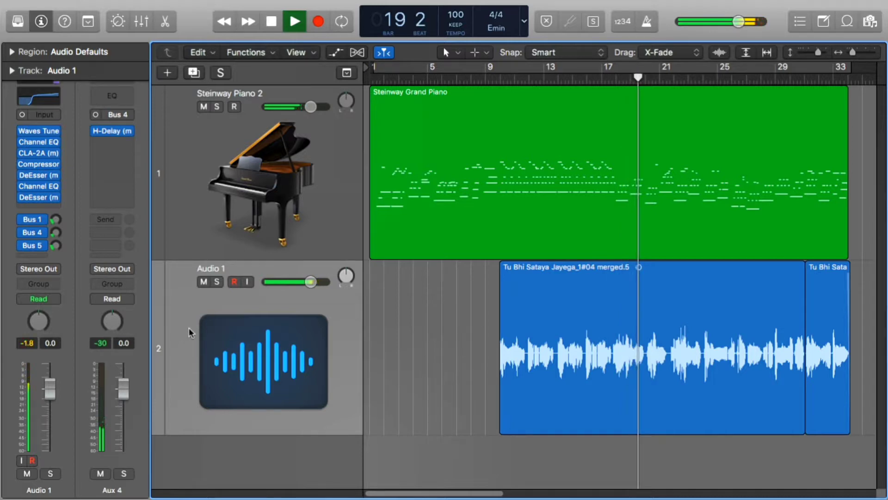
Stop playback and look over the channel strips of the Steinway Piano 2 and Audio 1 tracks in turn.
key(space)
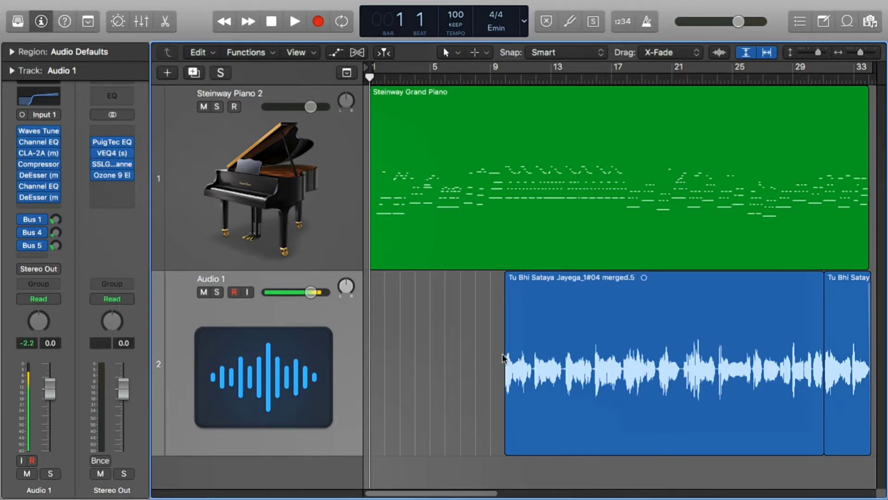
scroll(500, 354, right, 2)
scroll(408, 305, left, 2)
click(443, 184)
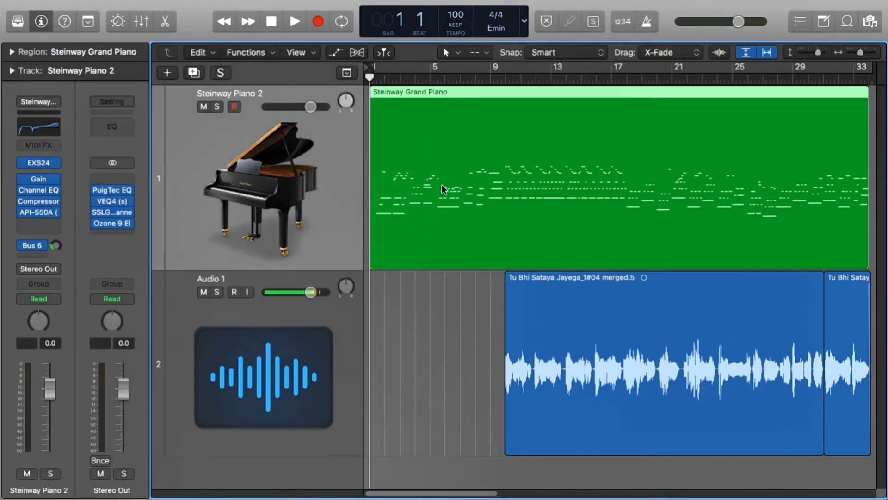
click(592, 321)
click(482, 343)
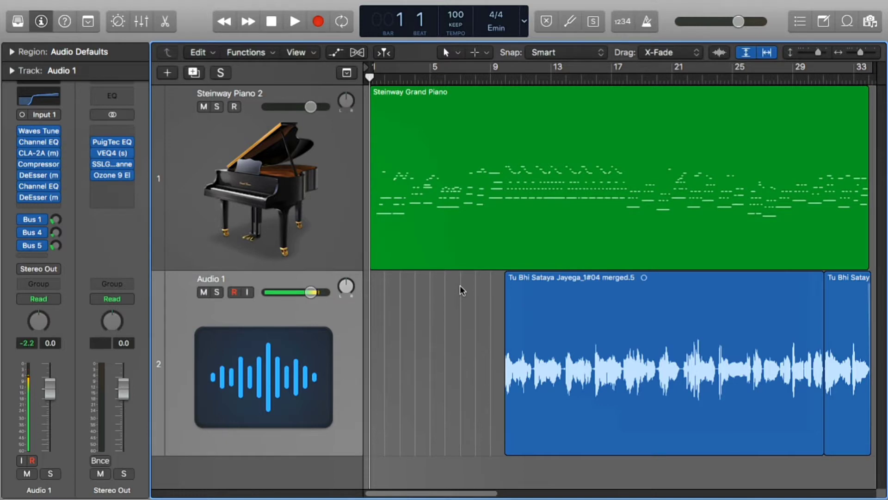
mouse_move(466, 283)
mouse_down()
mouse_move(467, 297)
mouse_move(589, 244)
mouse_move(471, 294)
mouse_up()
click(324, 215)
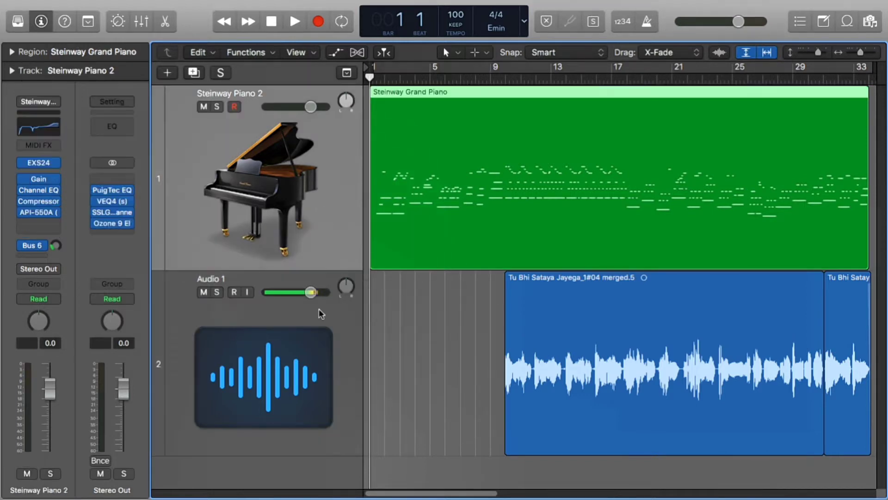
click(318, 310)
click(313, 189)
click(336, 341)
click(471, 355)
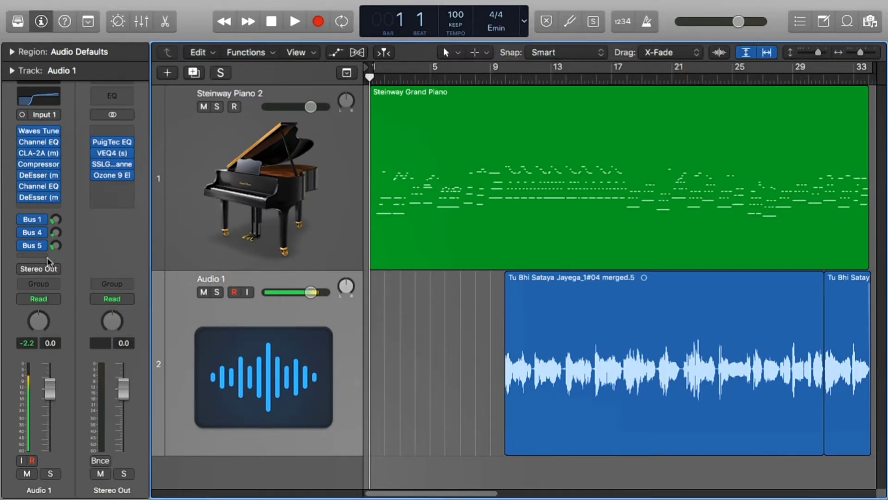
Select the Audio 1 track and inspect the settings of its first Channel EQ and its CLA-2A compressor.
click(326, 354)
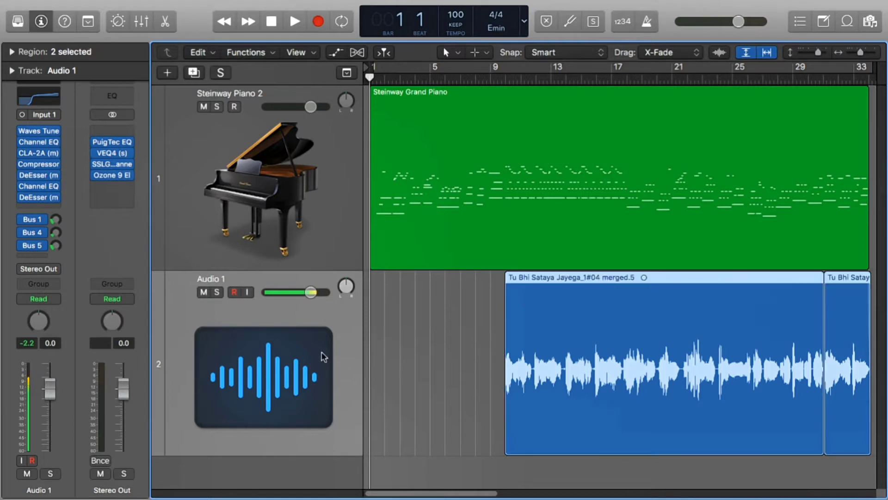
right_click(40, 146)
click(33, 156)
click(40, 142)
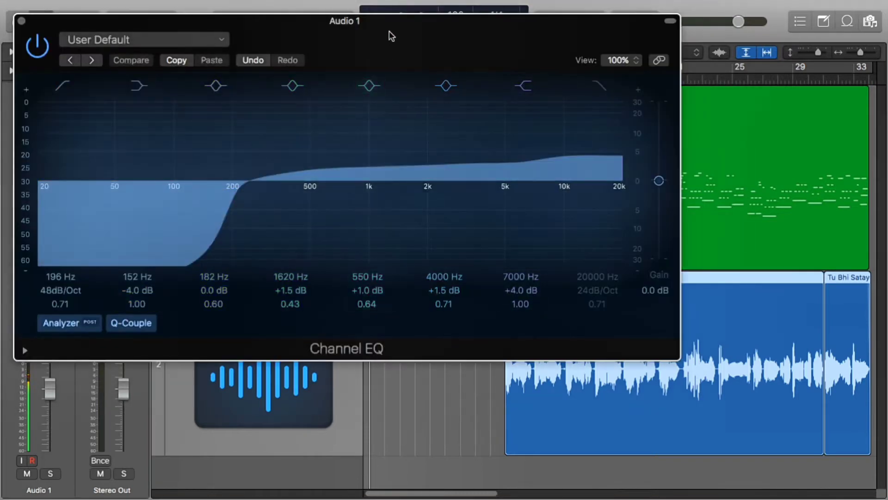
drag(390, 34, 455, 34)
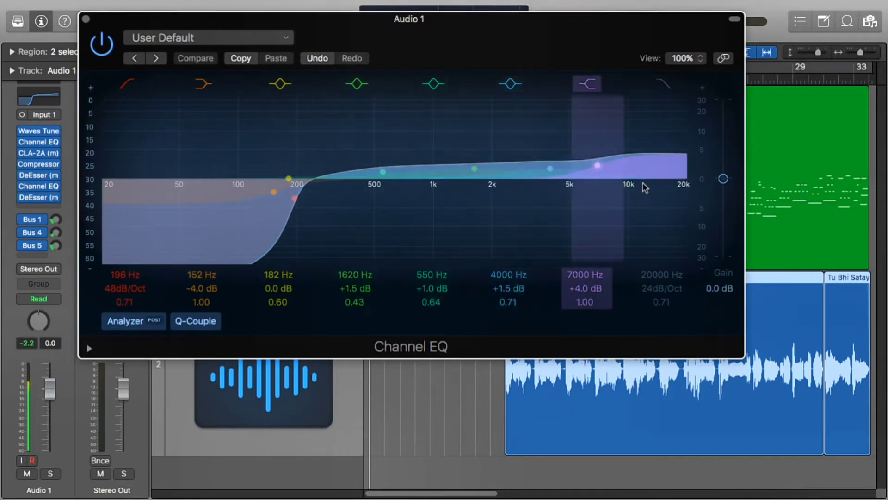
click(86, 20)
click(39, 152)
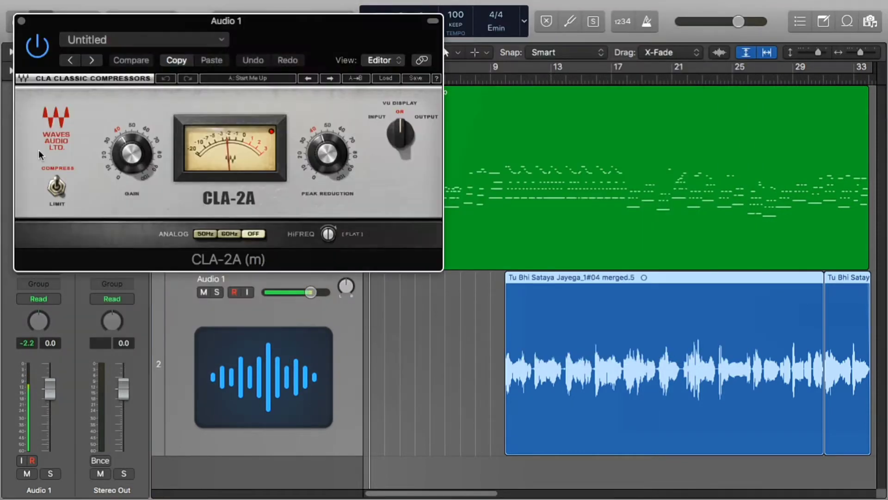
click(21, 21)
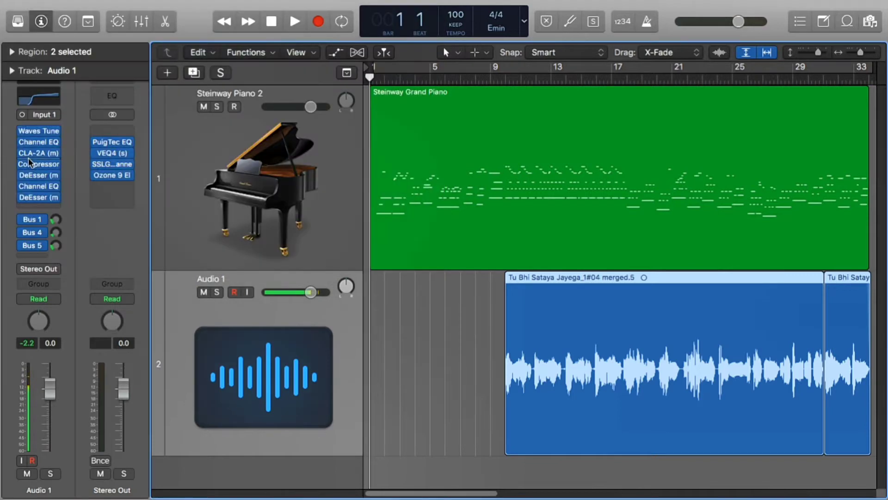
Inspect the remaining Audio 1 inserts in order: Compressor, first DeEsser, second Channel EQ and last DeEsser.
click(40, 163)
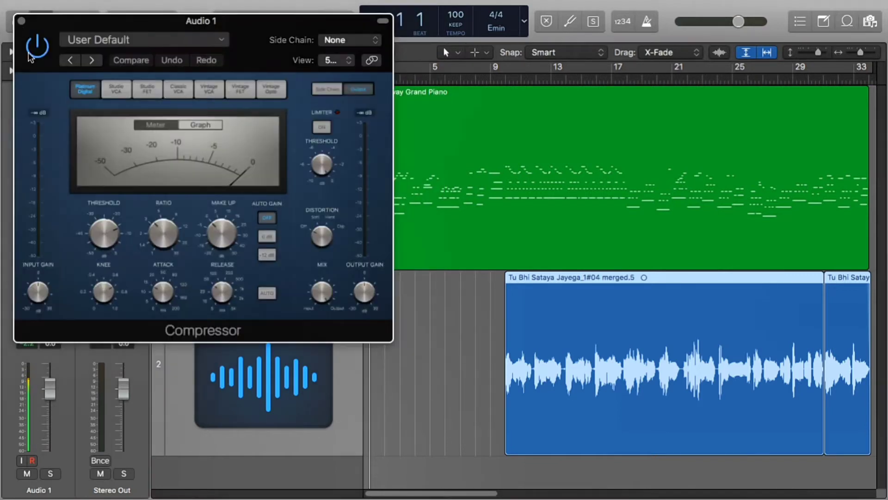
click(21, 22)
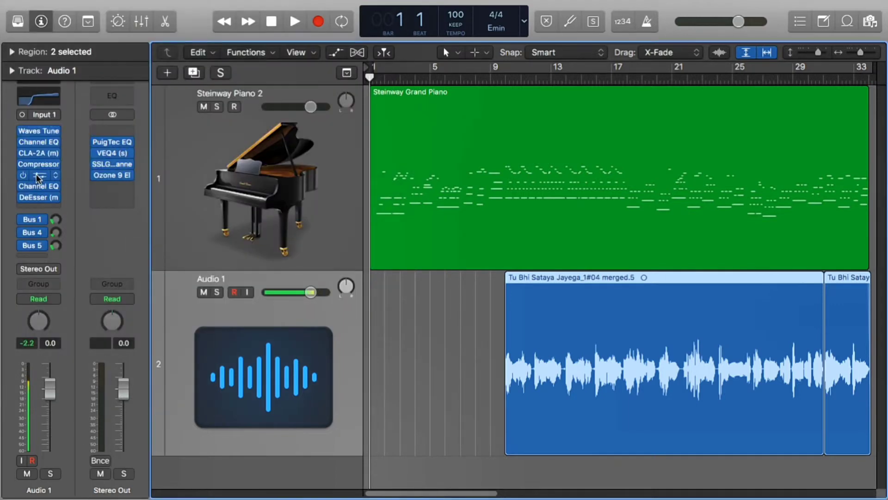
click(37, 175)
click(22, 21)
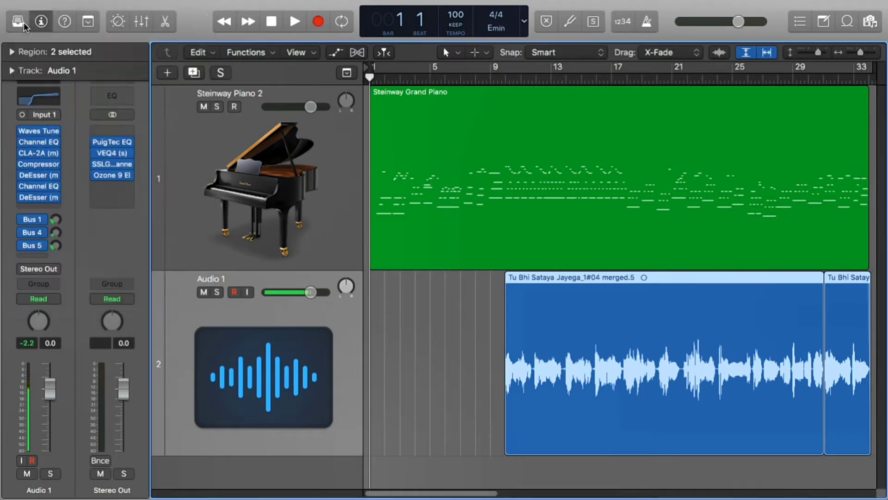
click(37, 187)
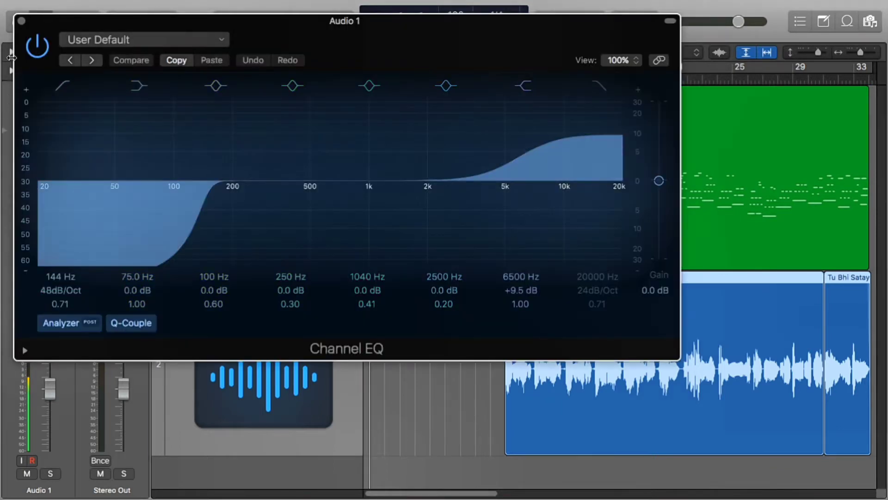
click(21, 21)
click(35, 196)
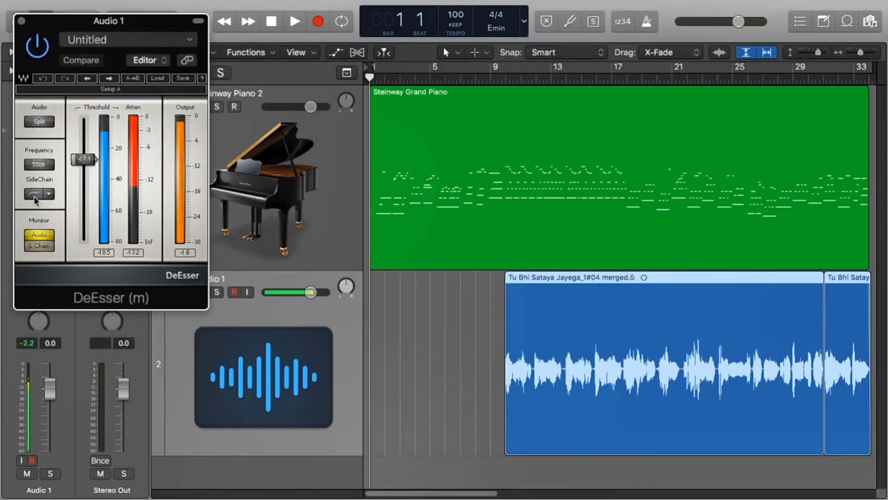
click(21, 21)
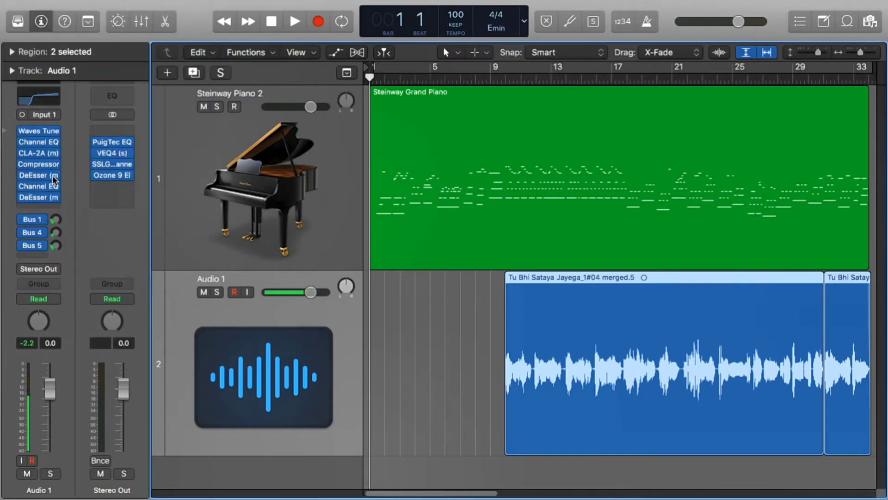
Show the aux channels behind Audio 1's Bus 4 and Bus 1 sends, reset its peak reading and deselect the regions.
click(44, 220)
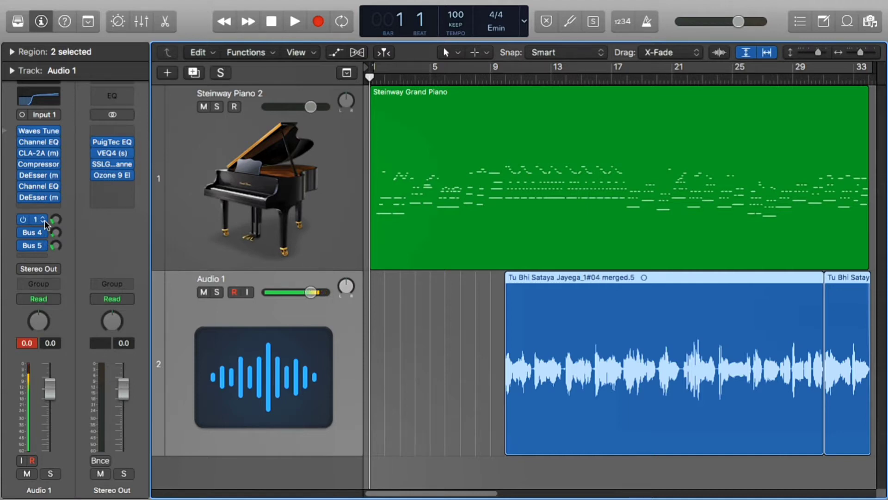
click(42, 232)
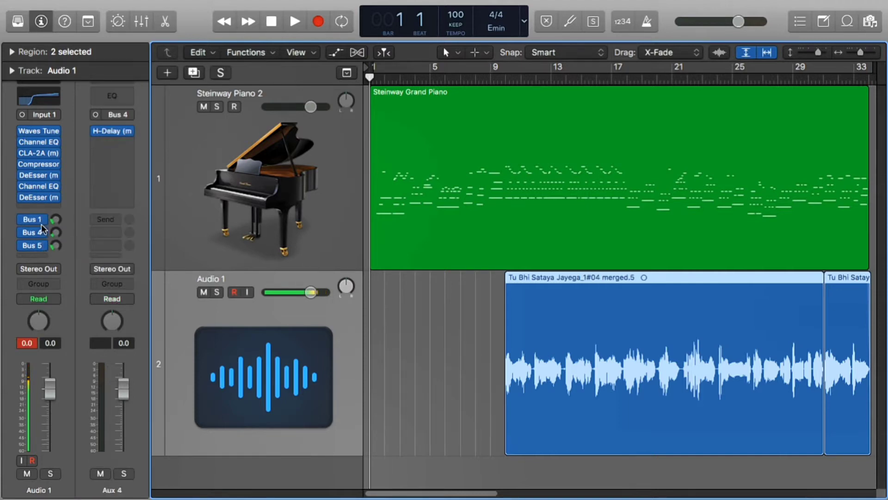
click(39, 220)
click(31, 347)
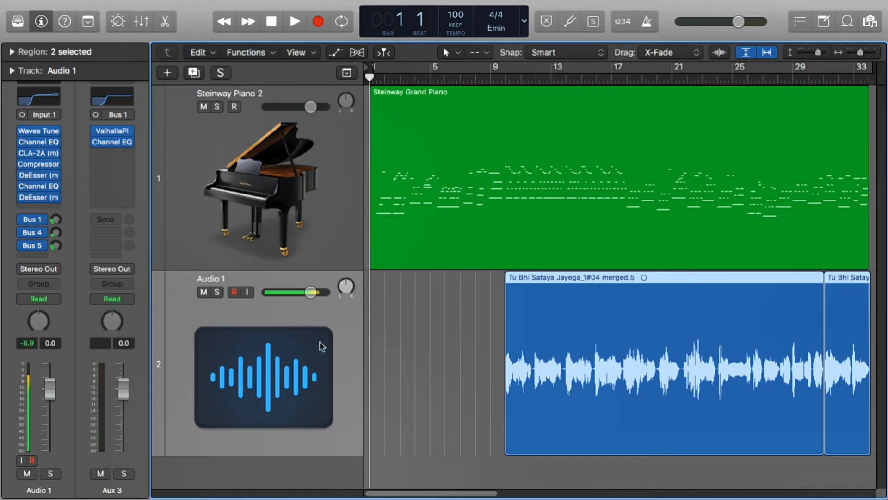
click(444, 342)
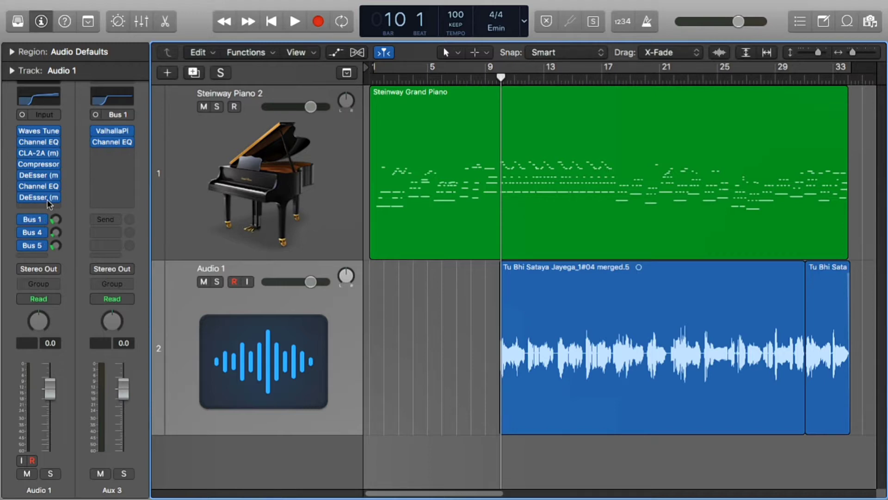
mouse_move(35, 221)
click(101, 218)
mouse_move(125, 294)
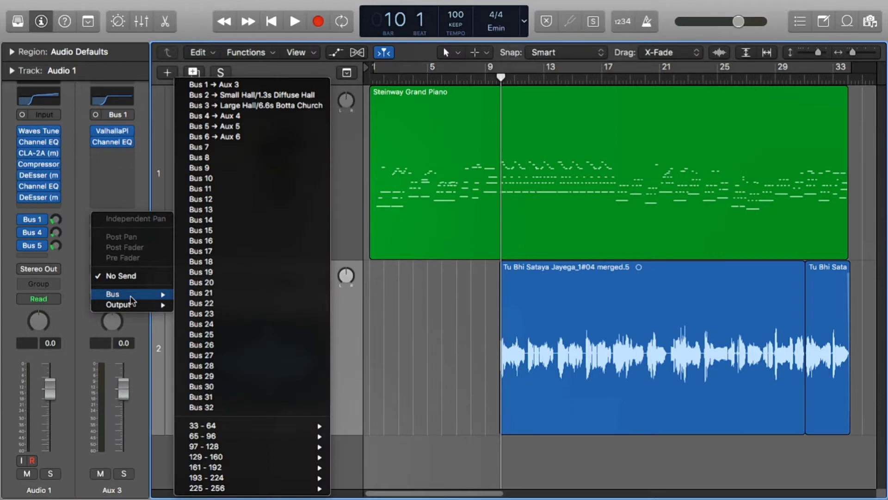
click(106, 188)
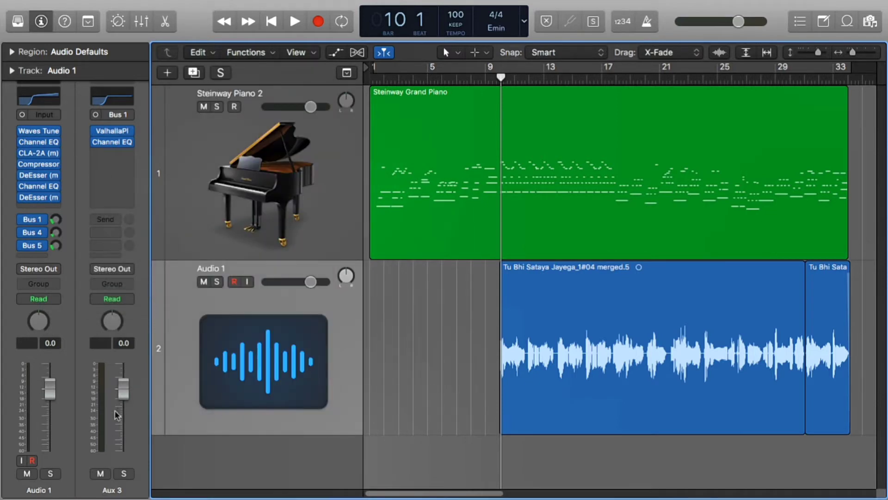
Add a send to the unused Bus 7 on the Audio 1 track.
click(211, 311)
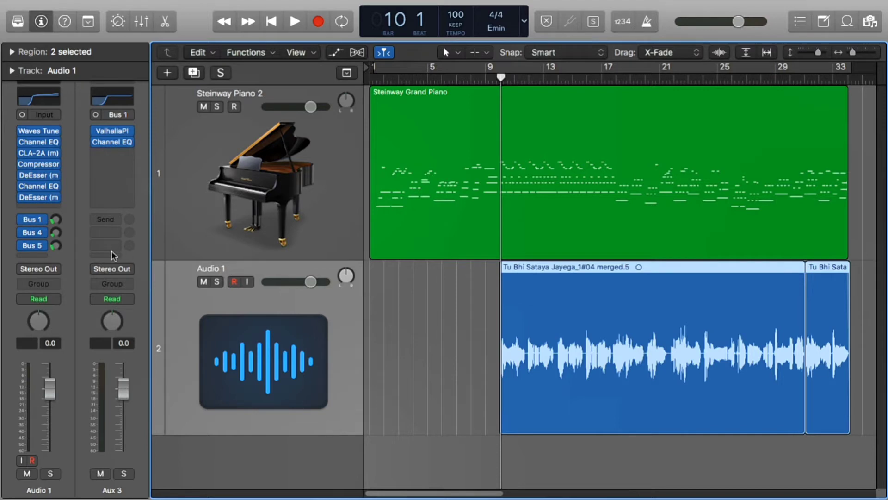
click(29, 254)
mouse_move(65, 337)
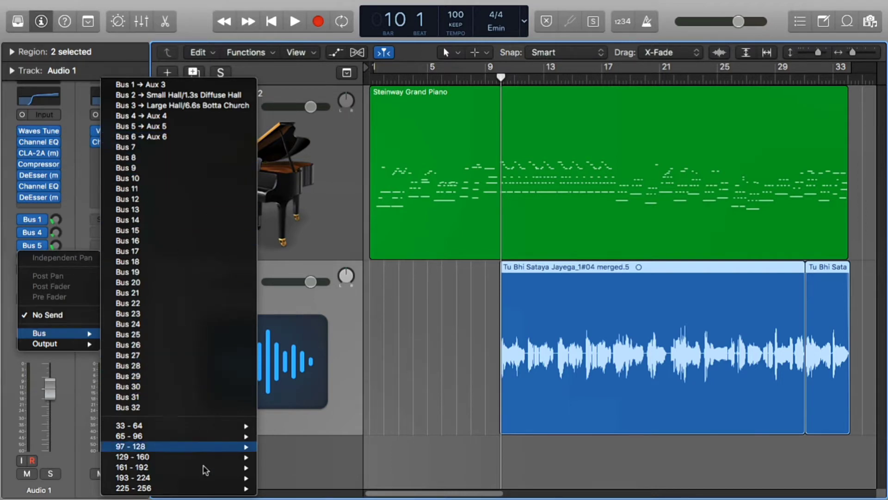
mouse_move(236, 490)
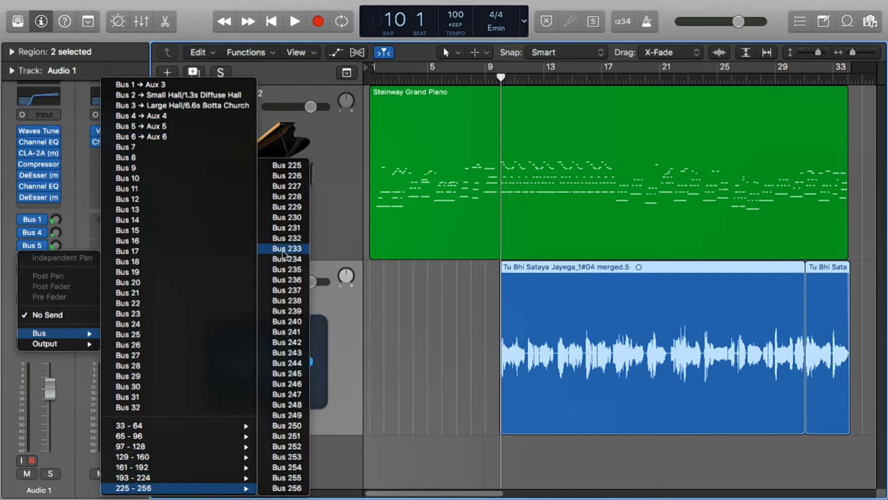
click(160, 147)
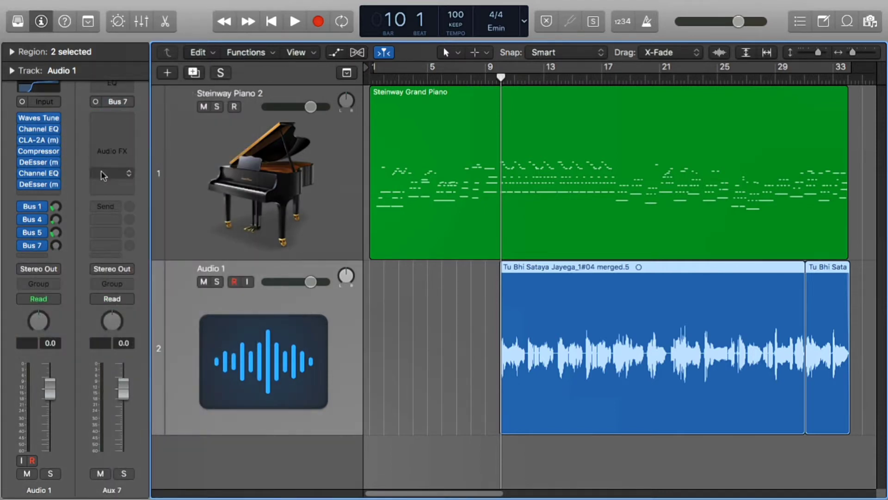
Insert the SilverVerb reverb as Mono->Stereo on the Aux 7 channel.
click(106, 118)
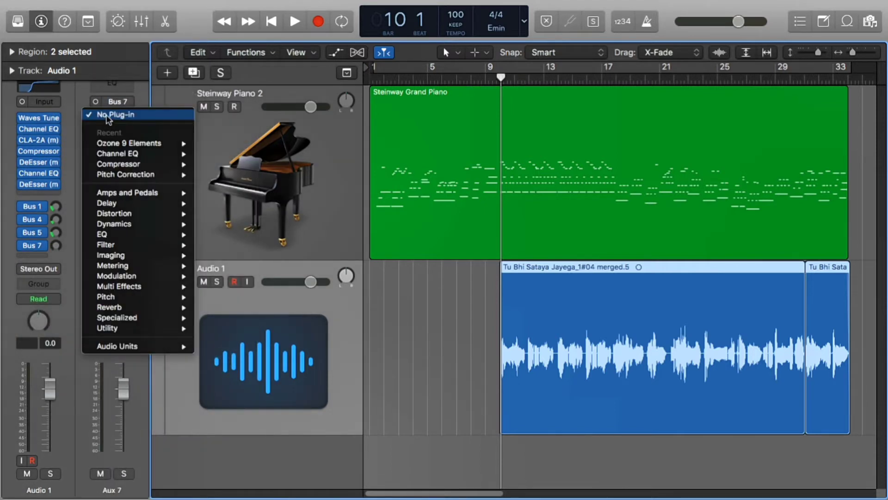
mouse_move(157, 307)
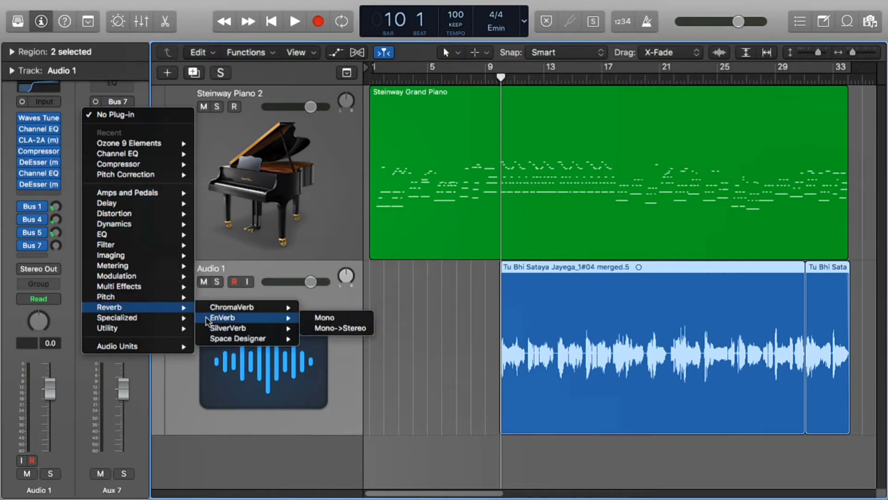
mouse_move(235, 329)
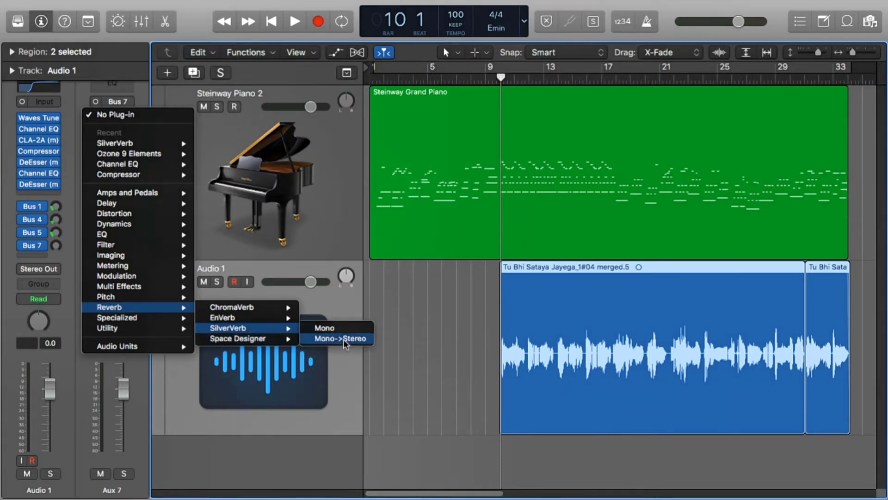
click(344, 340)
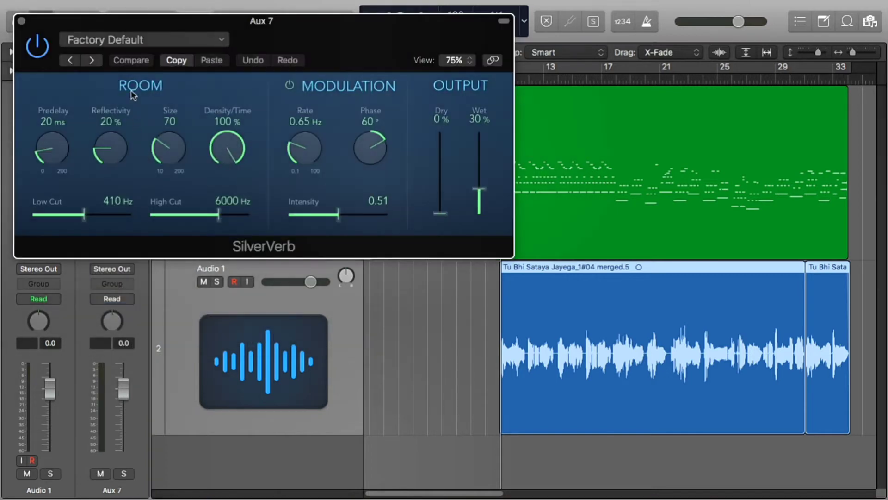
Move the SilverVerb window clear of the channel strips and set its output to 0% dry and 100% wet.
drag(125, 32, 289, 83)
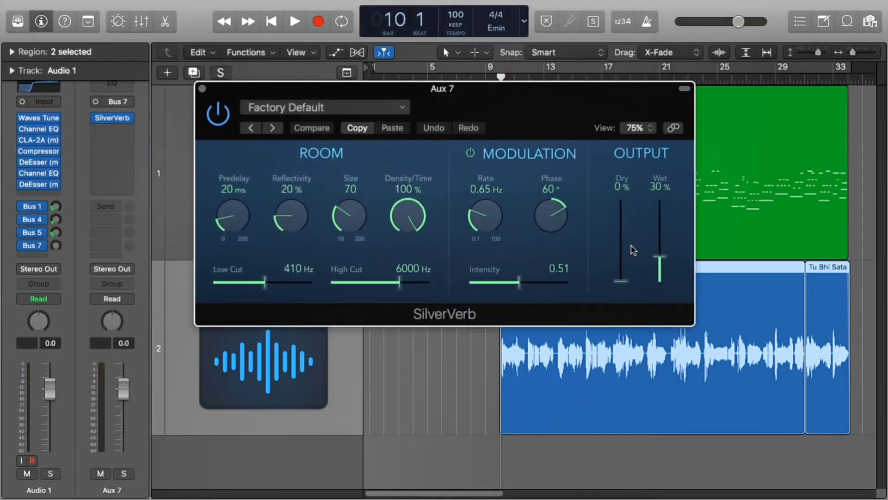
drag(621, 280, 631, 309)
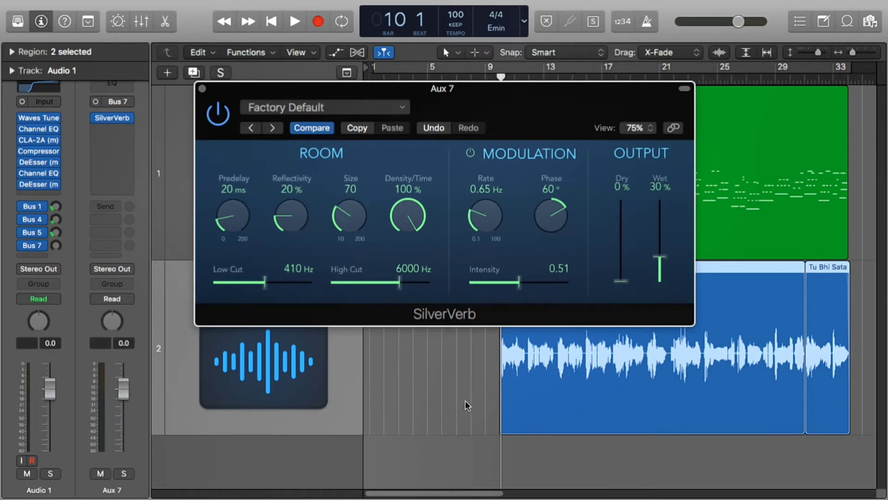
drag(470, 367, 389, 373)
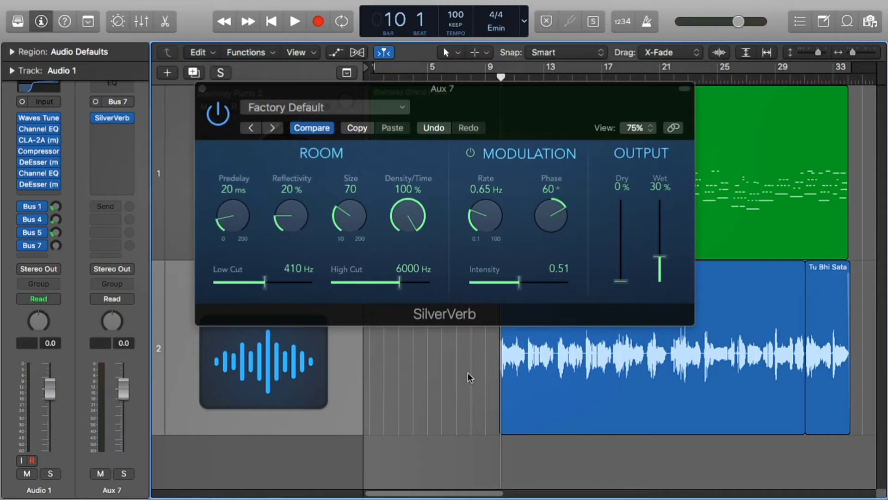
mouse_move(468, 373)
mouse_down()
mouse_move(528, 447)
mouse_move(484, 386)
mouse_move(451, 372)
mouse_up()
drag(654, 283, 669, 142)
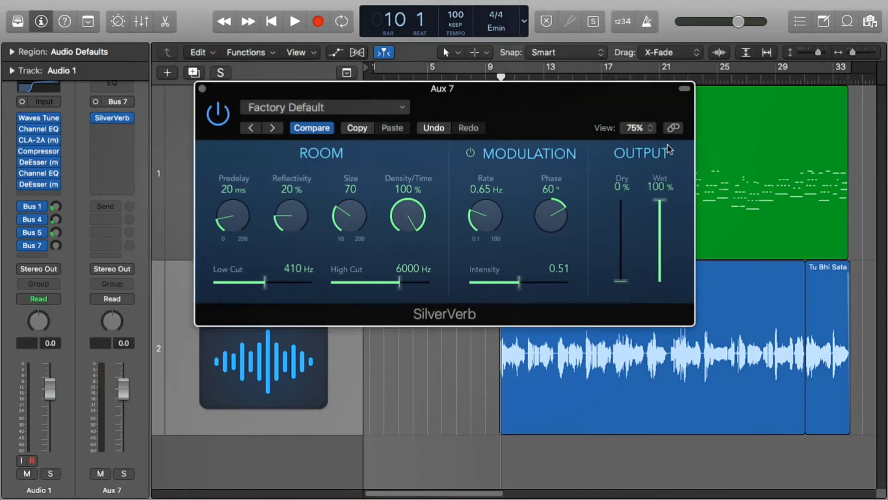
Raise the level of Audio 1's Bus 7 send to feed the reverb.
click(56, 247)
drag(56, 245, 56, 218)
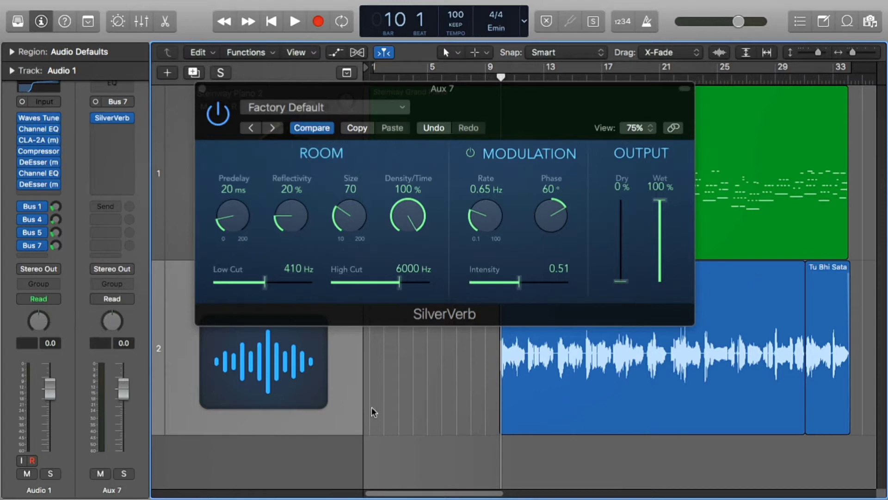
click(40, 192)
mouse_move(120, 352)
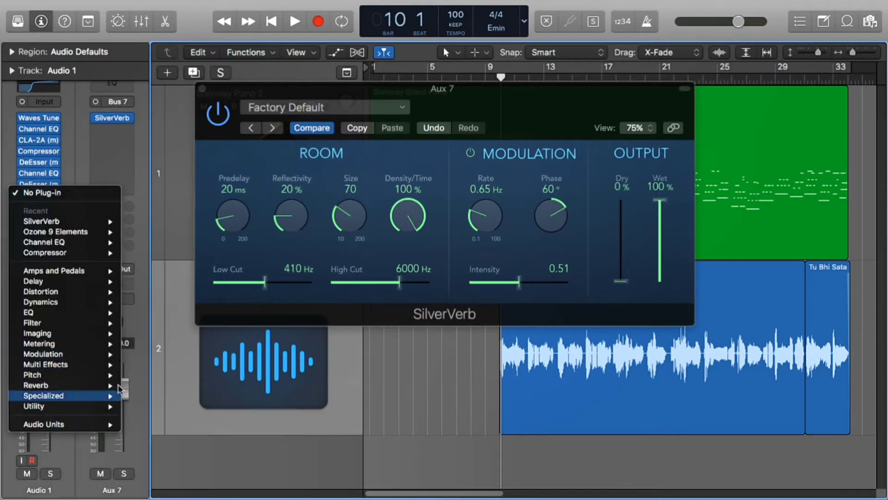
click(477, 375)
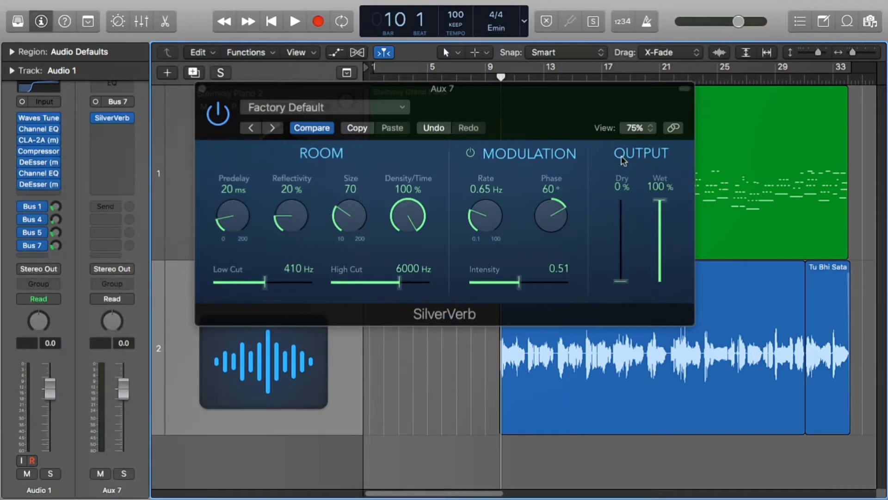
Close the SilverVerb window for Aux 7.
drag(661, 201, 661, 177)
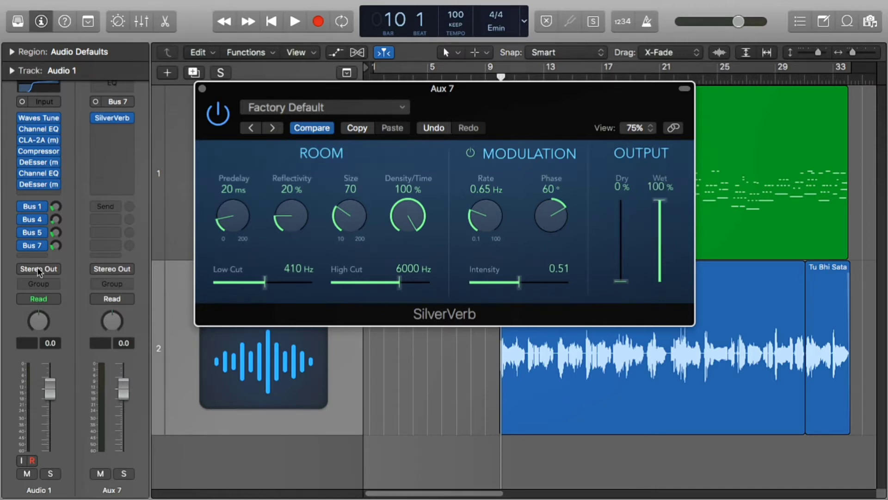
mouse_move(38, 249)
drag(54, 246, 54, 239)
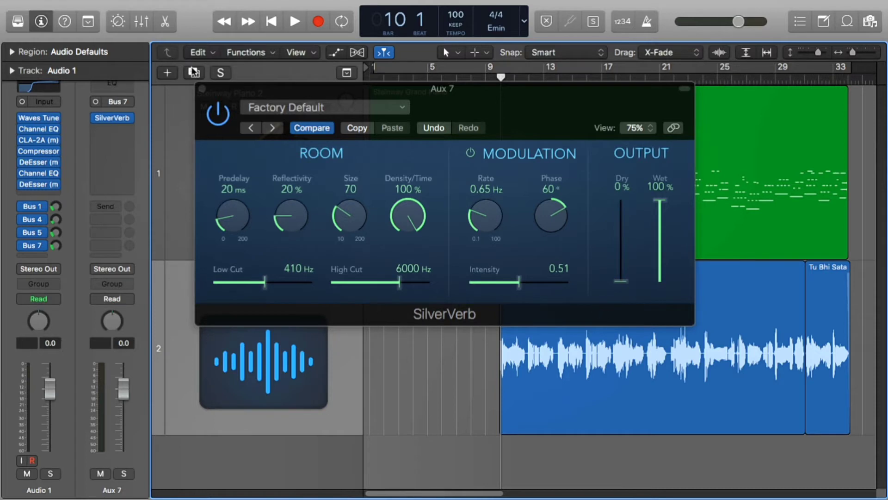
click(198, 95)
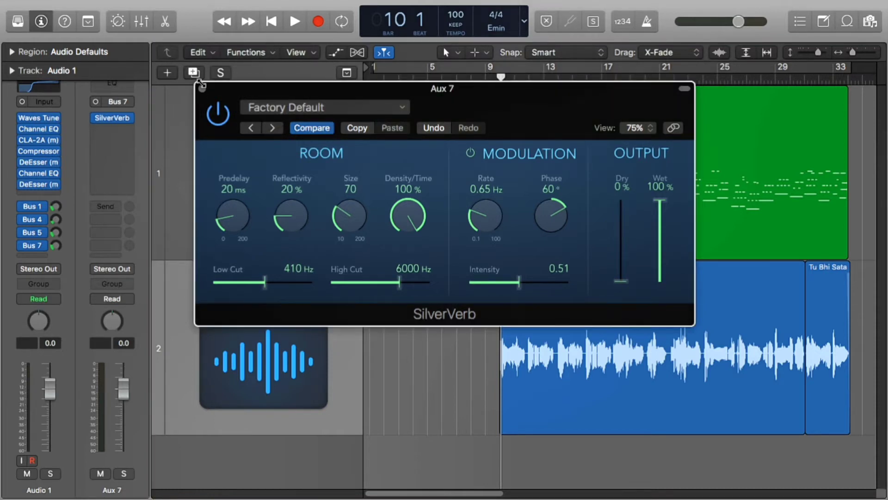
click(202, 88)
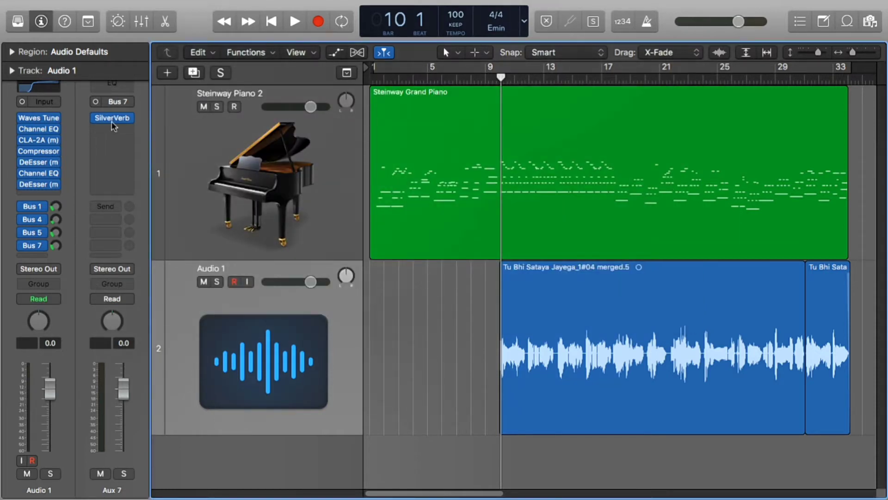
Switch off all the sends on Audio 1 except Bus 7.
click(55, 245)
alt+click(23, 245)
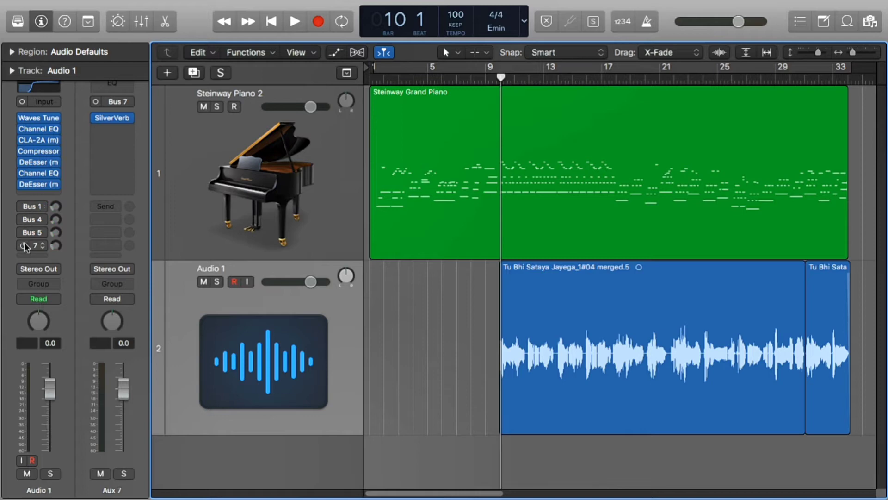
click(23, 245)
Play the song while raising Audio 1's Bus 7 send to hear the reverb, stop playback, and set the send to about -15.4.
key(space)
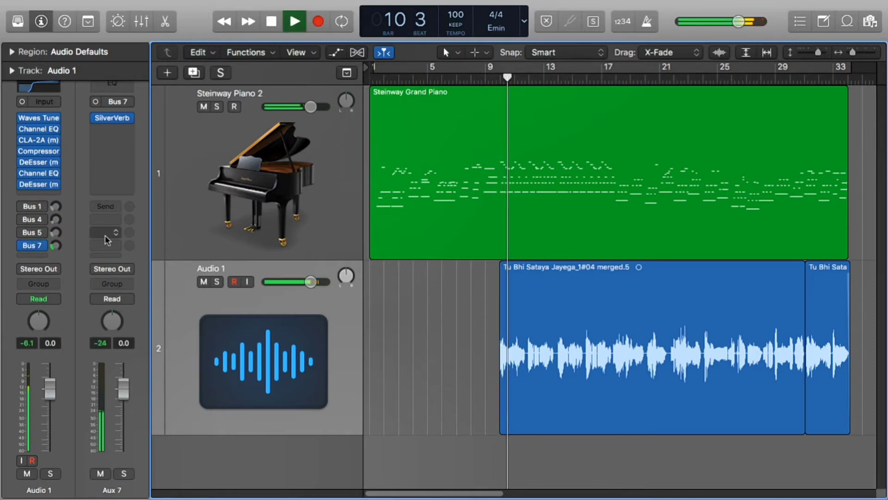
mouse_move(56, 245)
mouse_down()
mouse_move(81, 171)
mouse_move(83, 203)
mouse_move(53, 255)
mouse_up()
key(space)
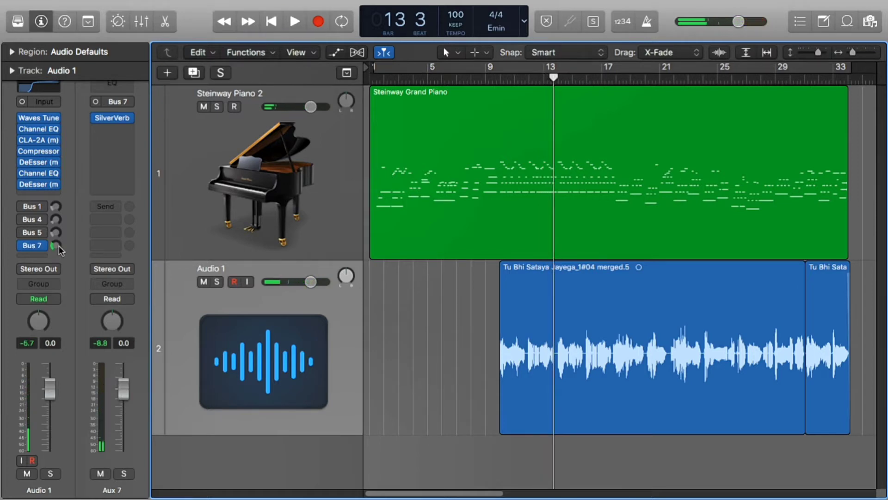
drag(59, 245, 58, 246)
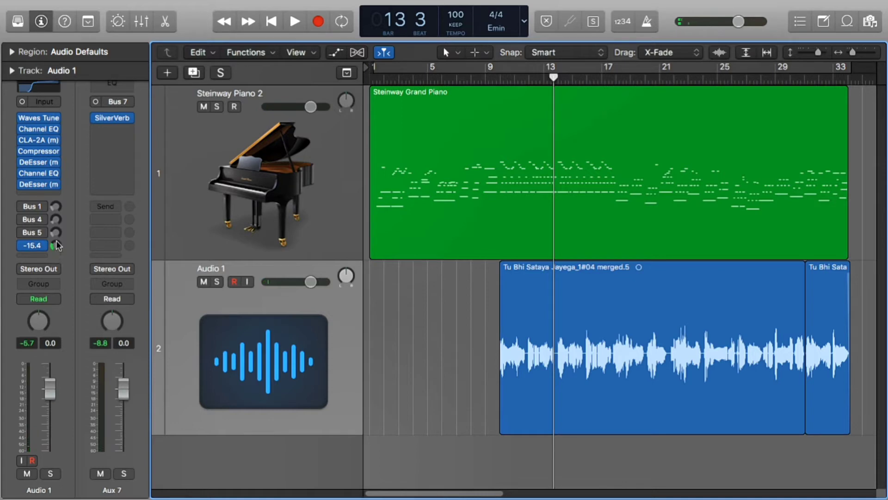
Remove SilverVerb from the Aux 7 channel and delete the Bus 7 send from Audio 1.
click(129, 121)
click(118, 135)
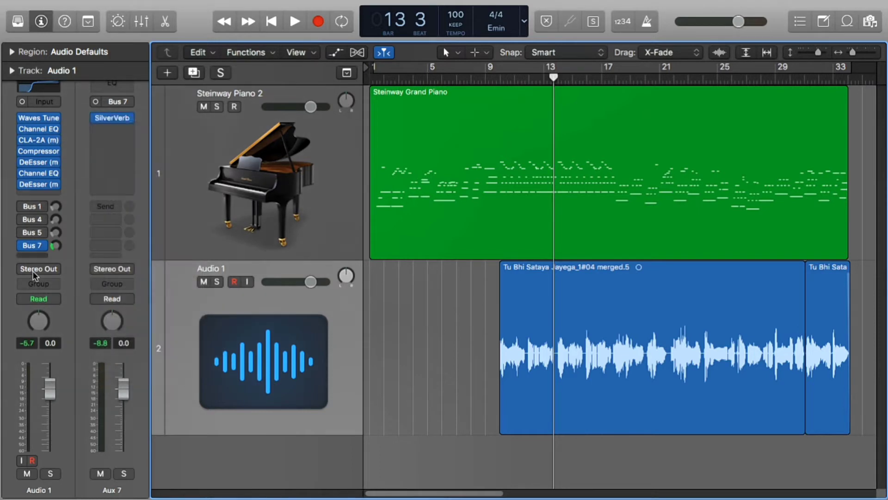
click(37, 244)
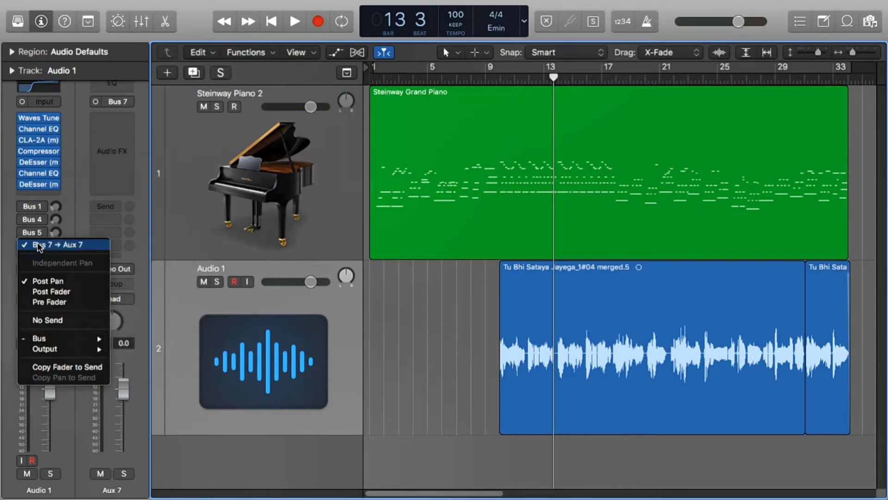
click(48, 320)
Enable Audio 1's Bus 1 send and open the ValhallaPlate reverb on Aux 3, moving its window clear of the channel strips.
click(21, 220)
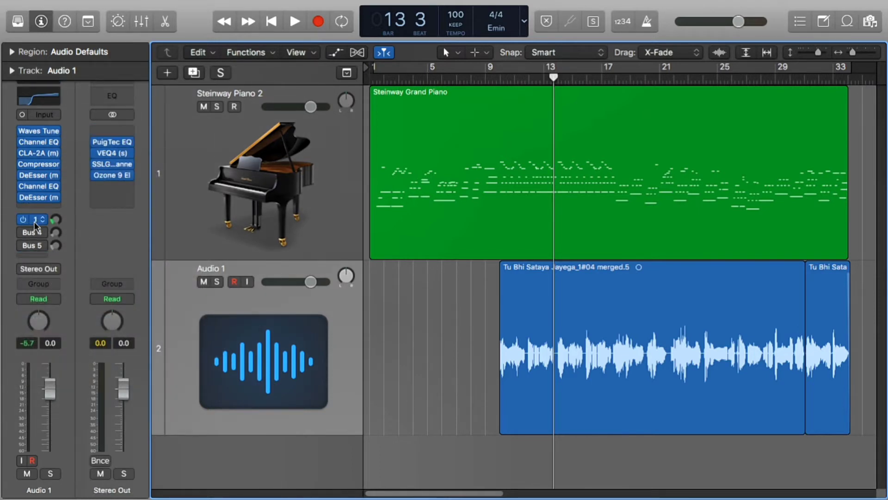
click(34, 220)
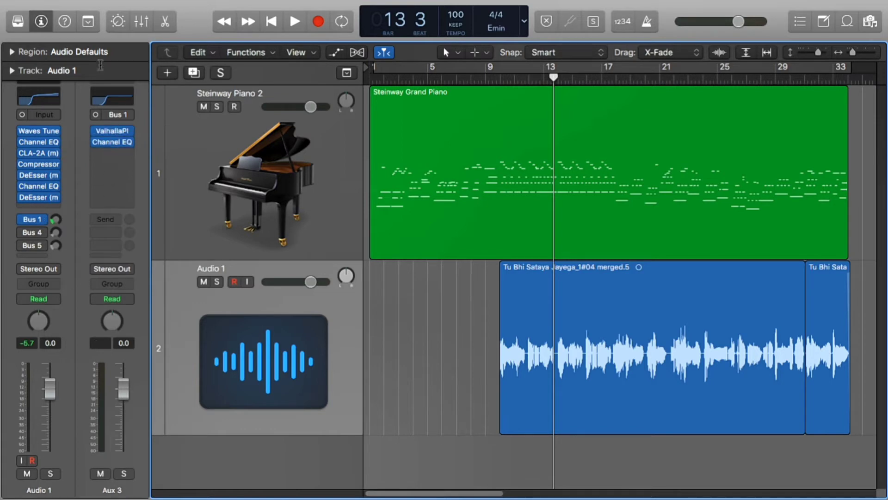
click(112, 132)
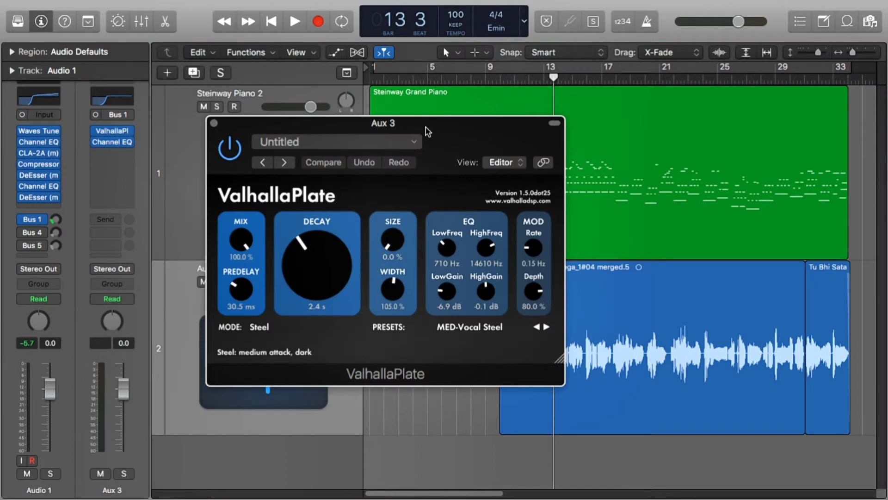
drag(428, 126, 467, 87)
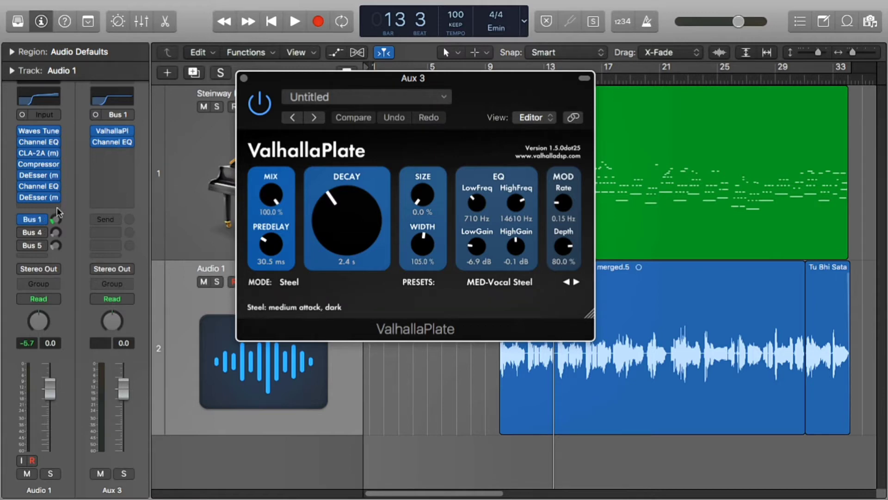
Set ValhallaPlate's mix to 100% and review its decay, size, width and EQ settings.
mouse_move(273, 199)
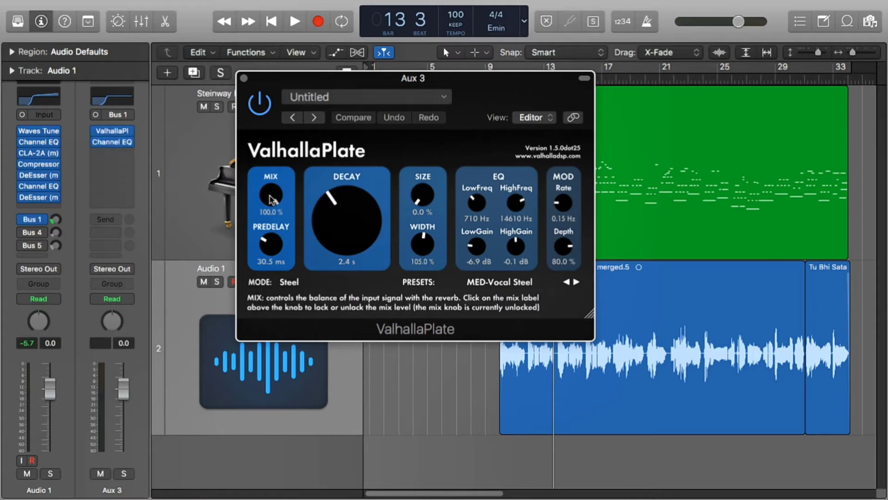
drag(270, 196, 266, 158)
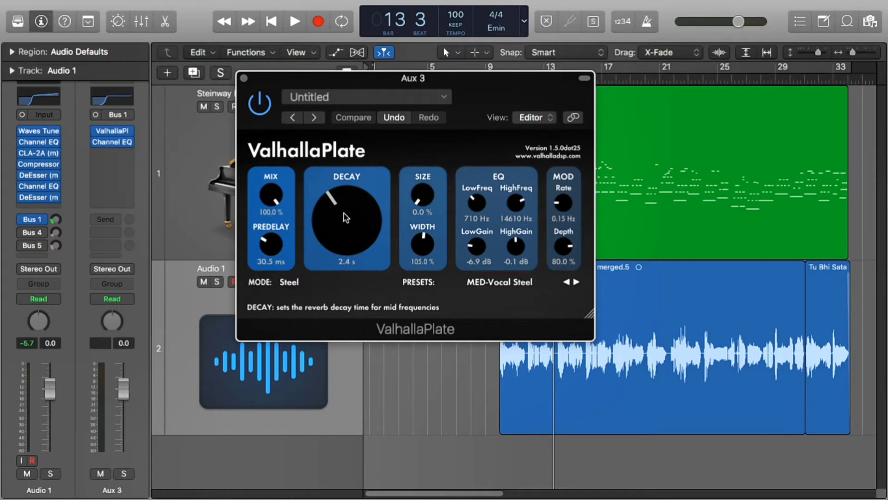
drag(494, 95, 395, 85)
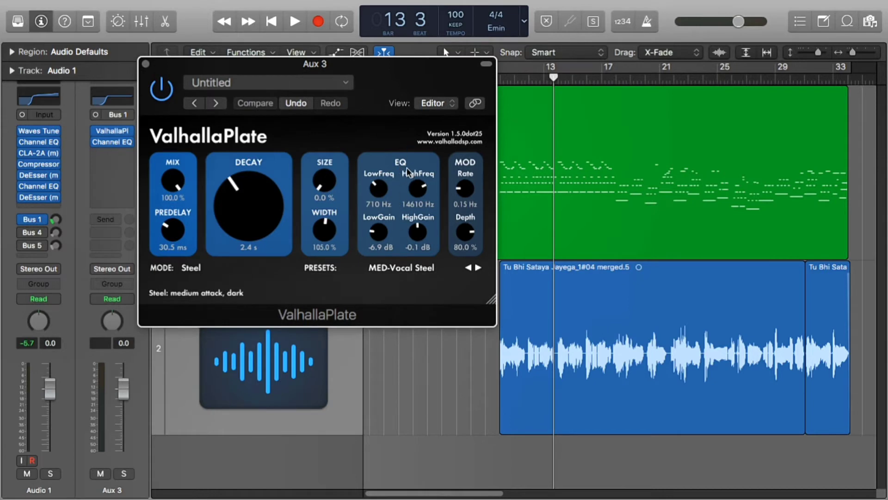
drag(373, 65, 413, 89)
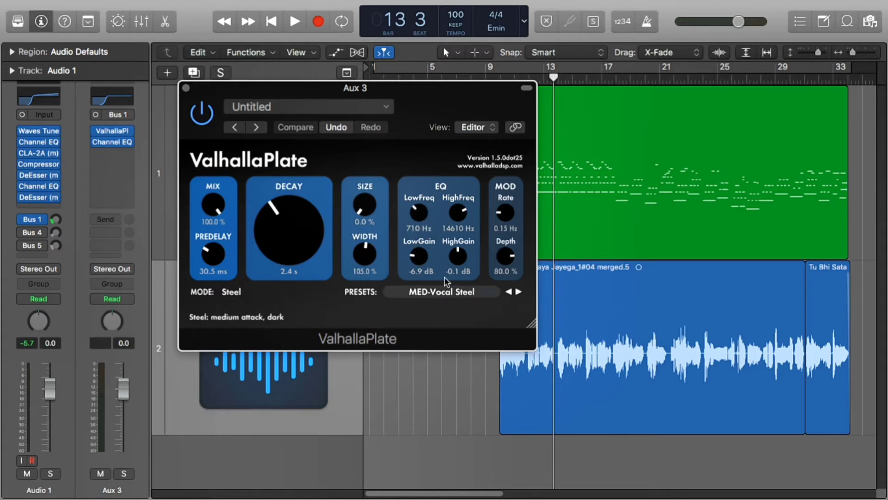
drag(293, 89, 370, 103)
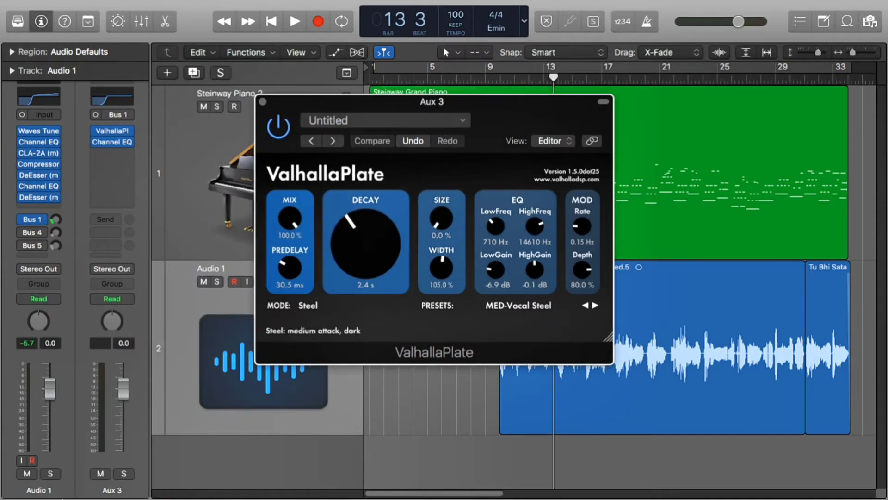
Solo the Audio 1 track during playback and listen to the vocal with ValhallaPlate active.
key(space)
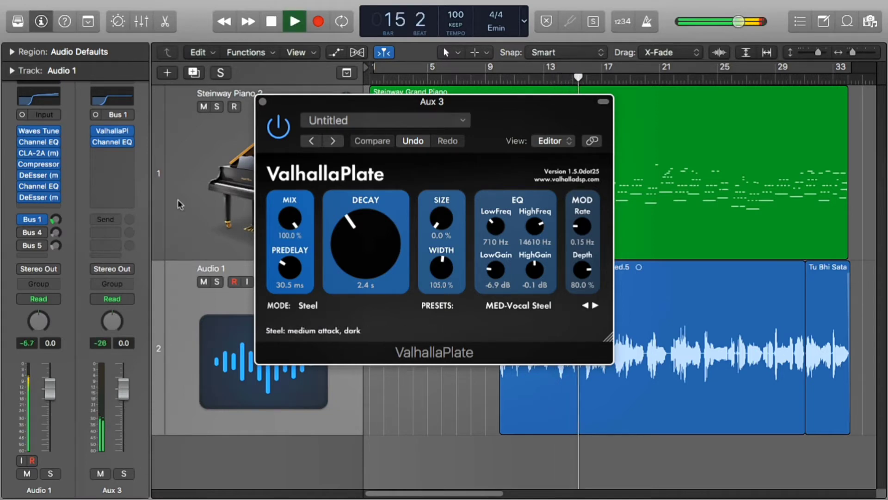
key(s)
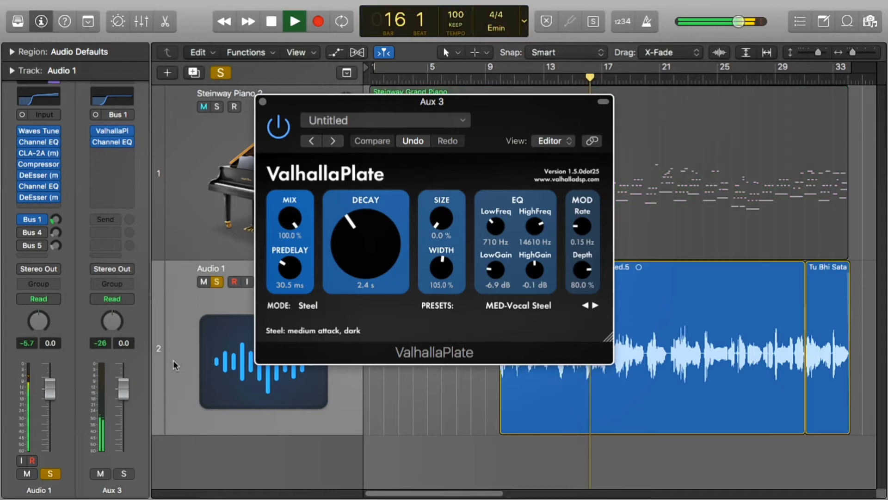
key(space)
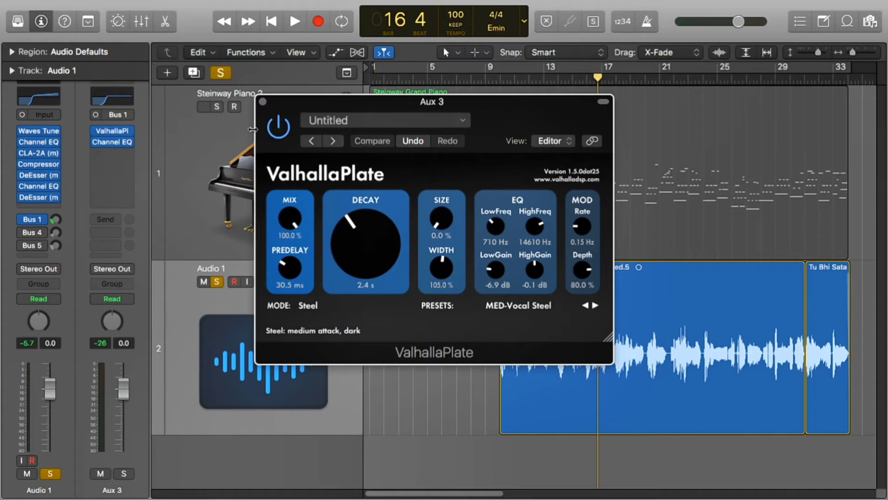
key(space)
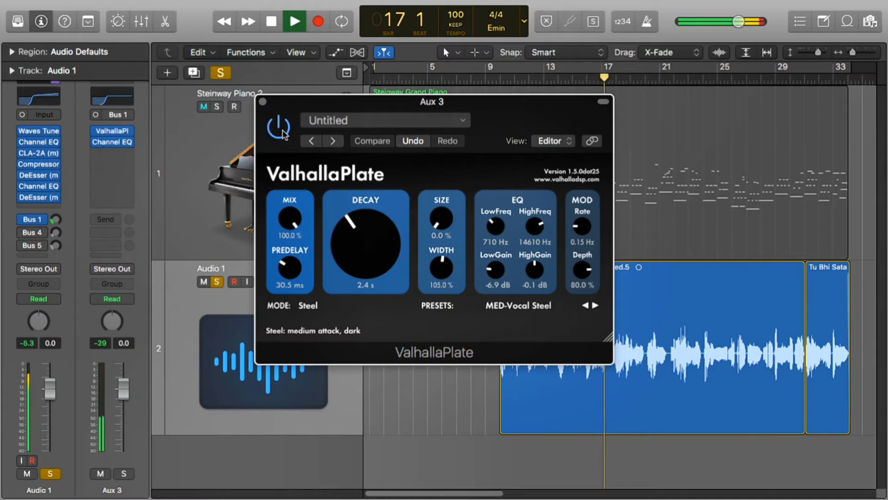
Toggle ValhallaPlate's bypass during playback to compare the dry and reverberant vocal, leave the reverb on, and stop playback.
click(283, 131)
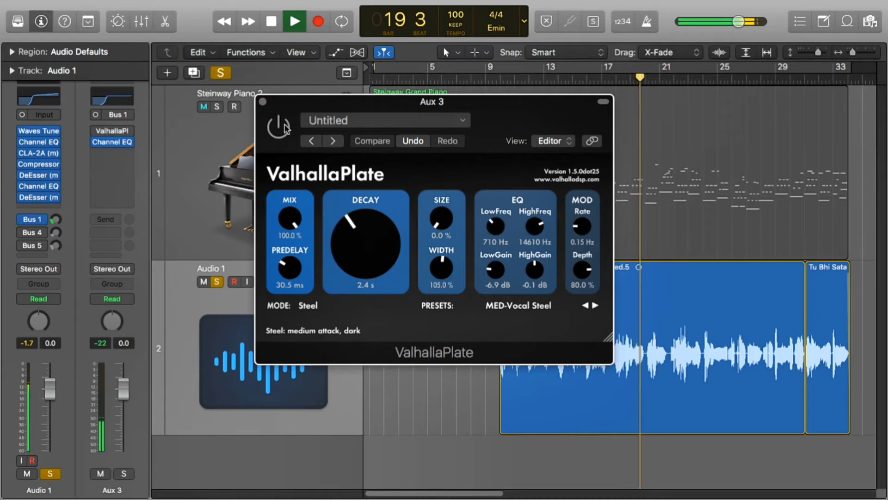
click(285, 129)
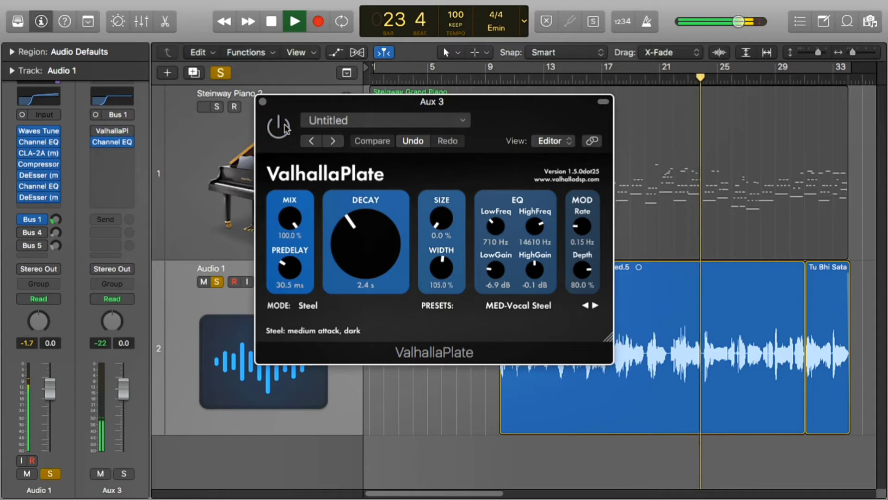
click(280, 126)
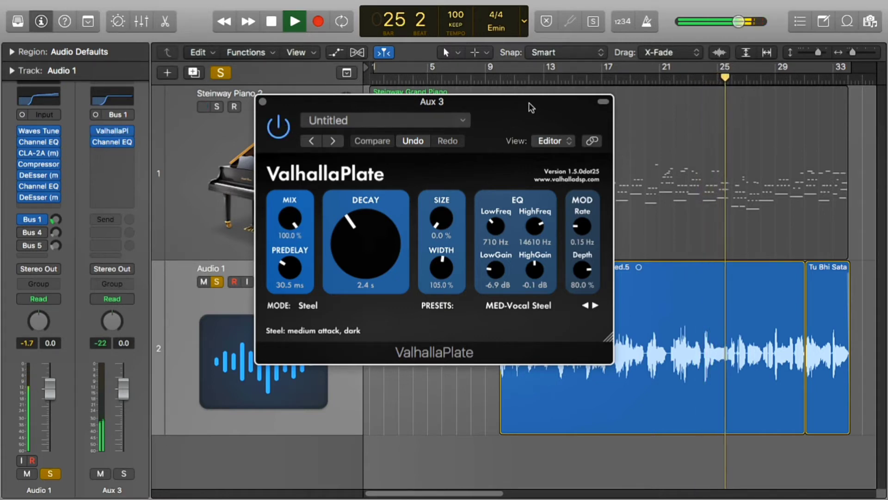
key(space)
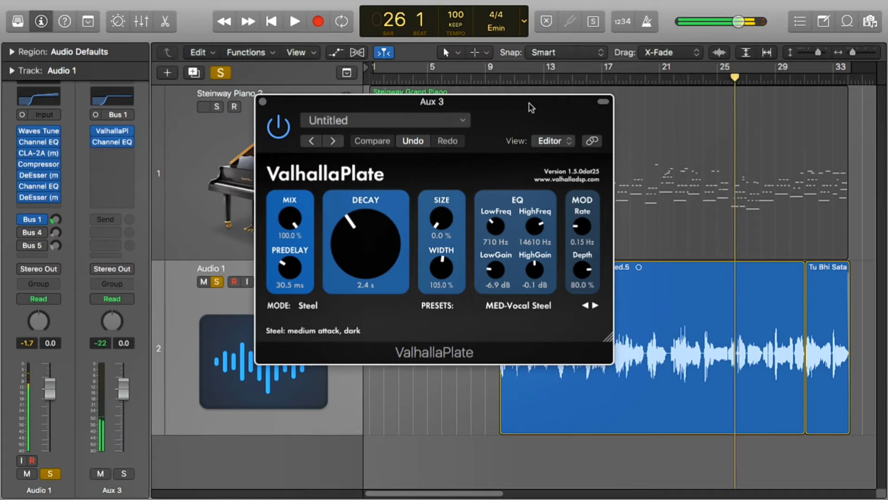
Close ValhallaPlate and open the Channel EQ on Aux 3, moving its window clear of the Audio 1 strip.
click(262, 102)
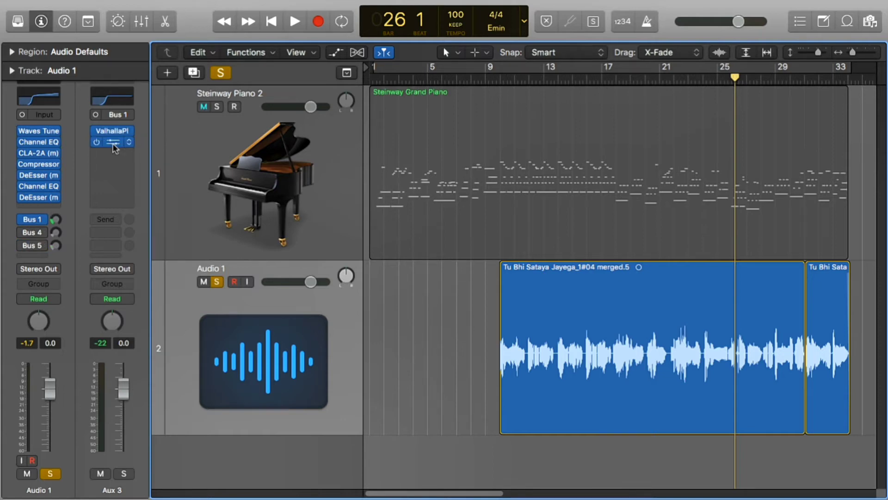
click(113, 142)
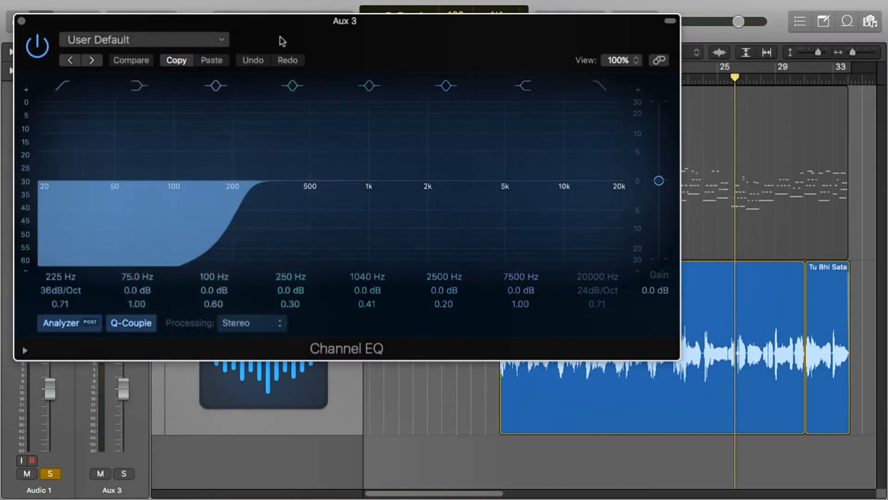
drag(282, 28, 337, 15)
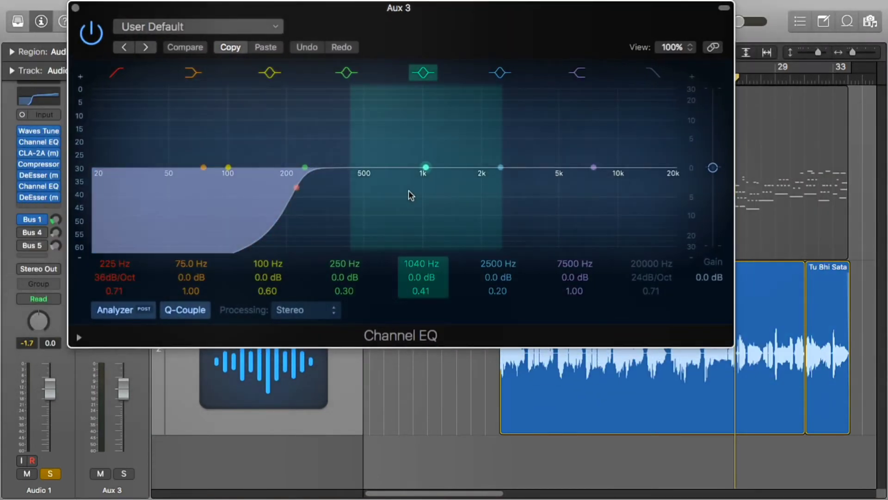
Unsolo Audio 1, solo the Aux 3 reverb channel, and move the Channel EQ window aside to uncover the timeline.
click(54, 474)
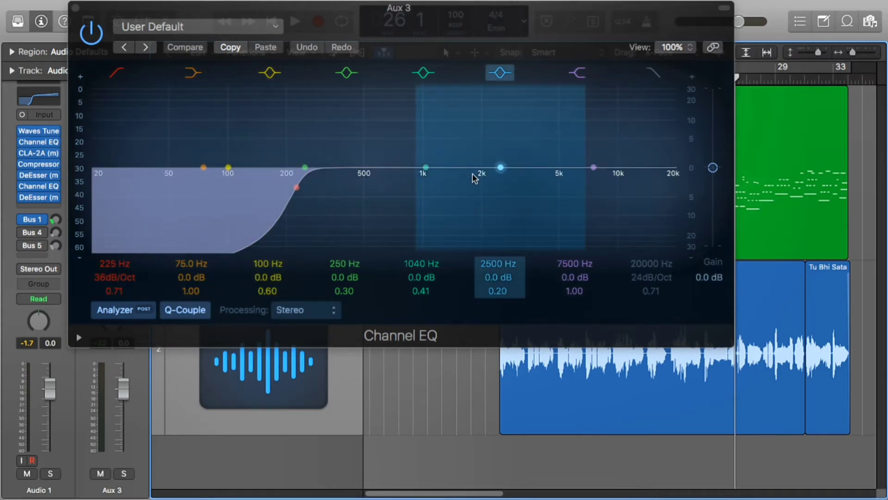
click(123, 473)
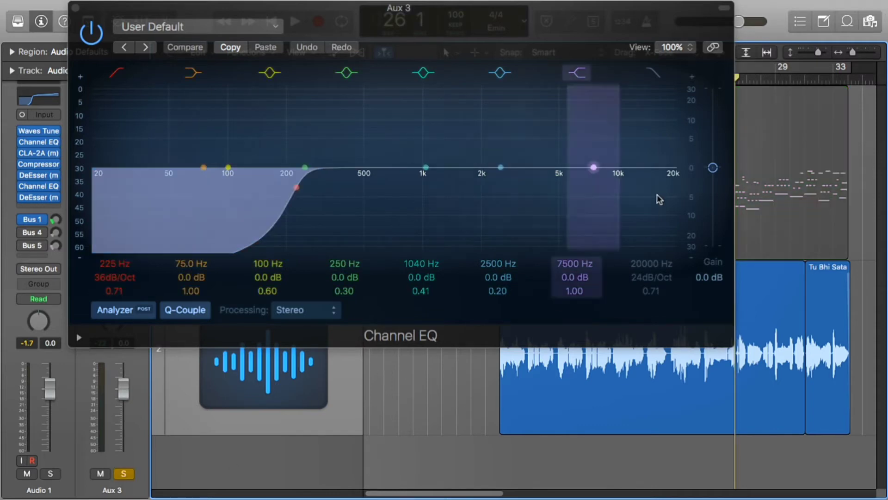
drag(706, 26, 486, 26)
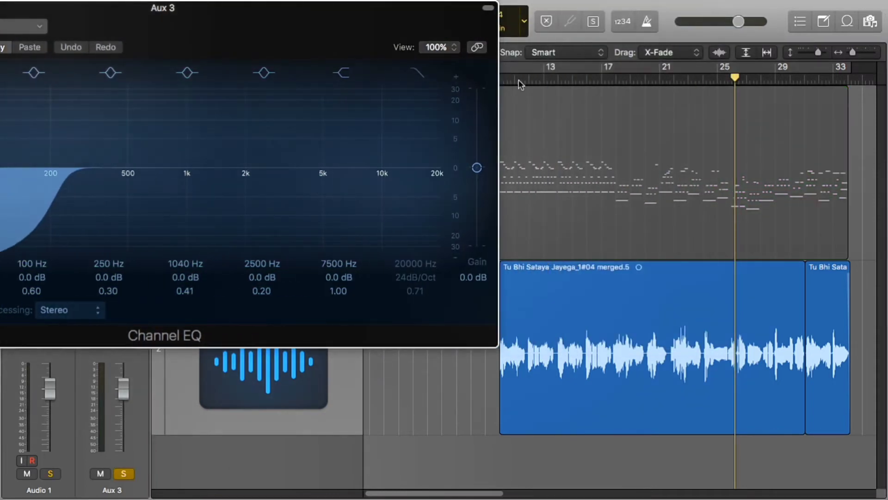
Play the soloed Aux 3 reverb from about bar 11 with the Channel EQ window in full view, and stop playback.
double_click(518, 80)
drag(388, 18, 668, 59)
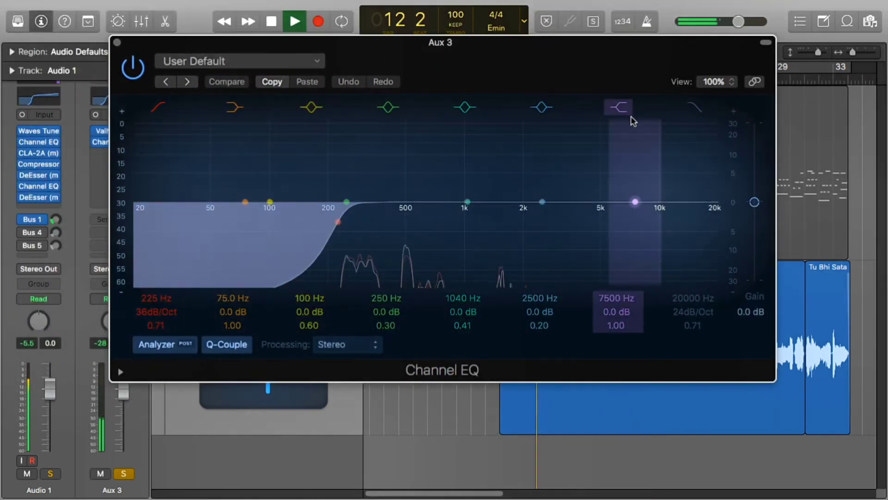
key(space)
Try a 2750 Hz high-cut filter in Aux 3's Channel EQ, listen to it during playback, and switch the band off.
click(695, 107)
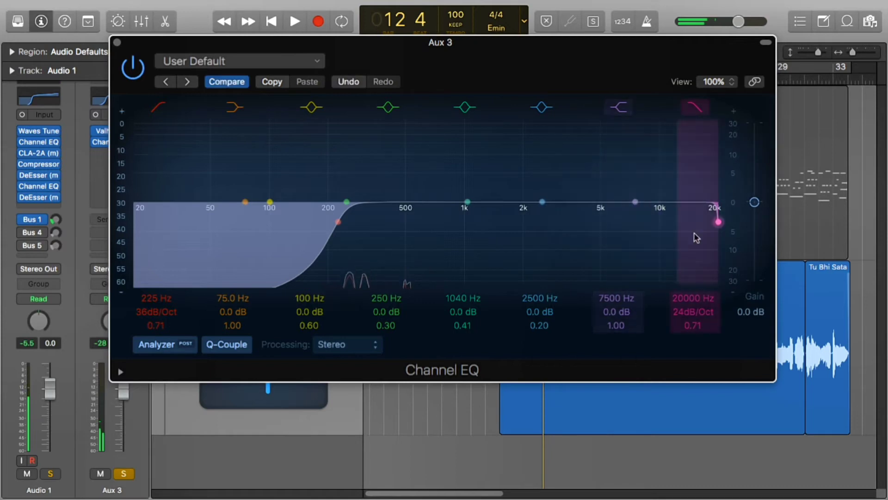
mouse_move(691, 296)
mouse_down()
mouse_move(692, 321)
mouse_move(693, 302)
mouse_up()
key(space)
key(space)
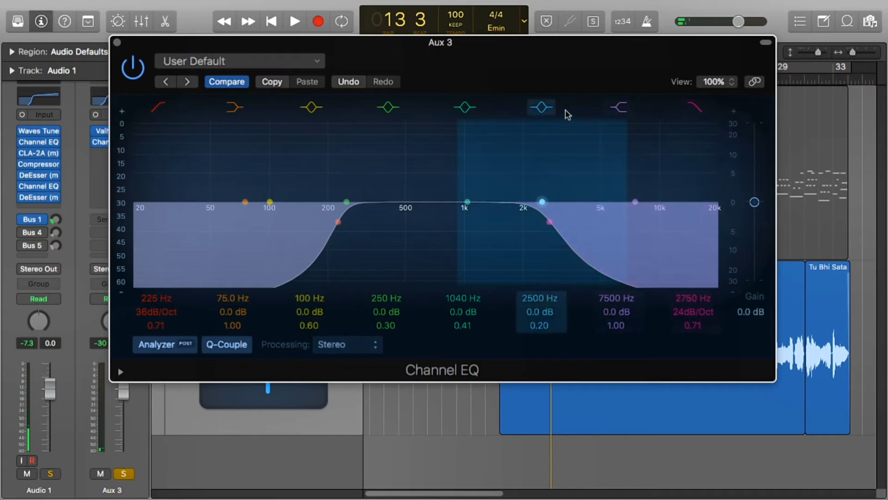
click(691, 111)
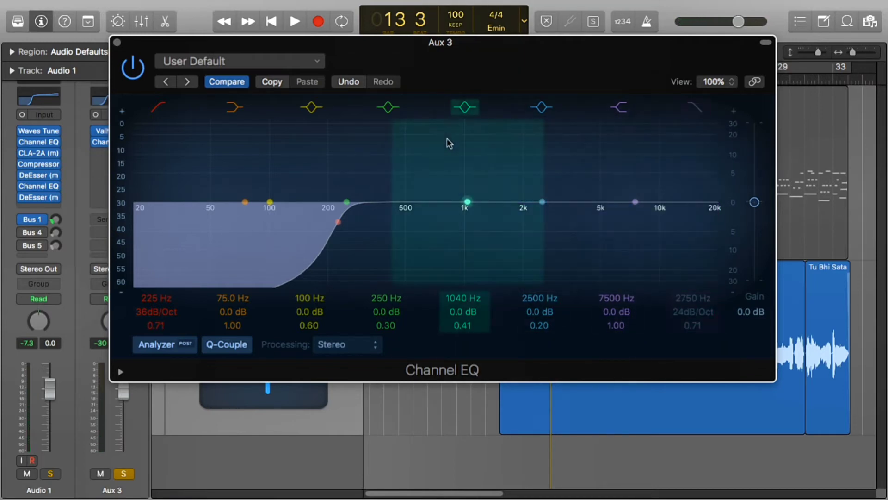
Close the Channel EQ on Aux 3 and open ValhallaRoom on Aux 5, placing its window beside the channel strips.
click(118, 42)
key(s)
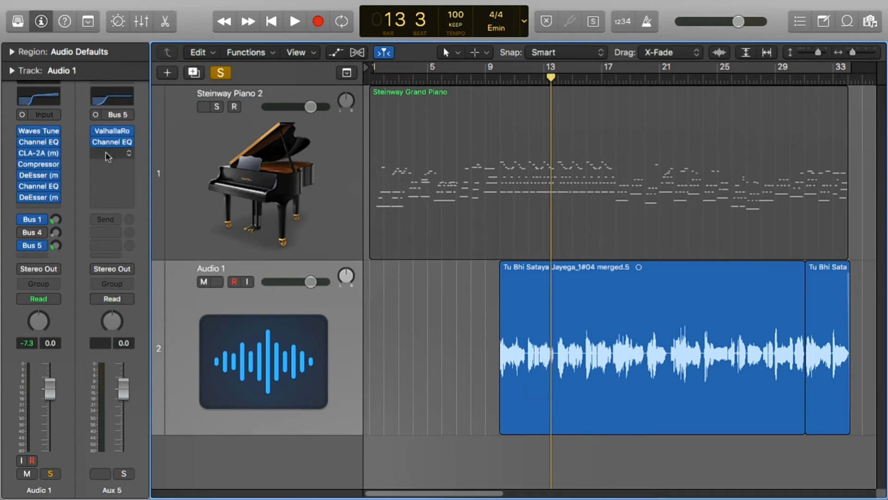
click(112, 130)
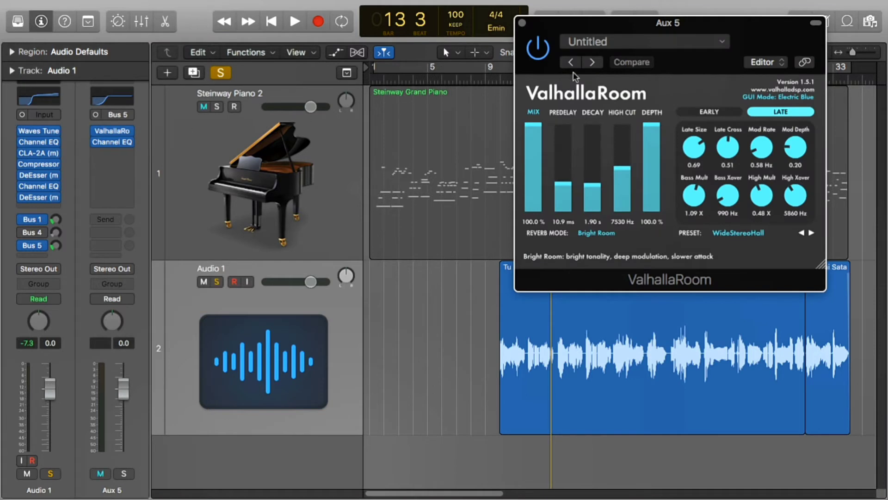
drag(804, 33, 416, 115)
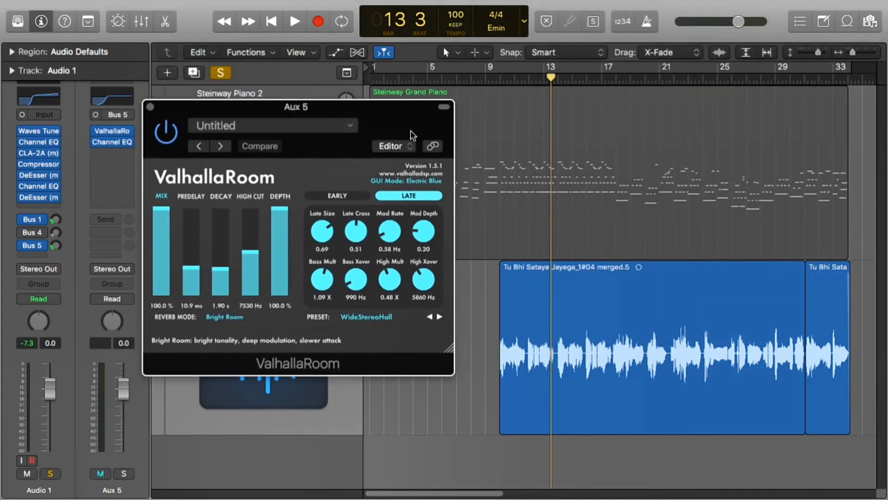
Place the playhead at bar 9 and check the Bus 5 and Bus 1 send levels on Audio 1.
mouse_move(487, 83)
mouse_down()
mouse_move(509, 81)
mouse_move(492, 81)
mouse_up()
drag(207, 114, 194, 114)
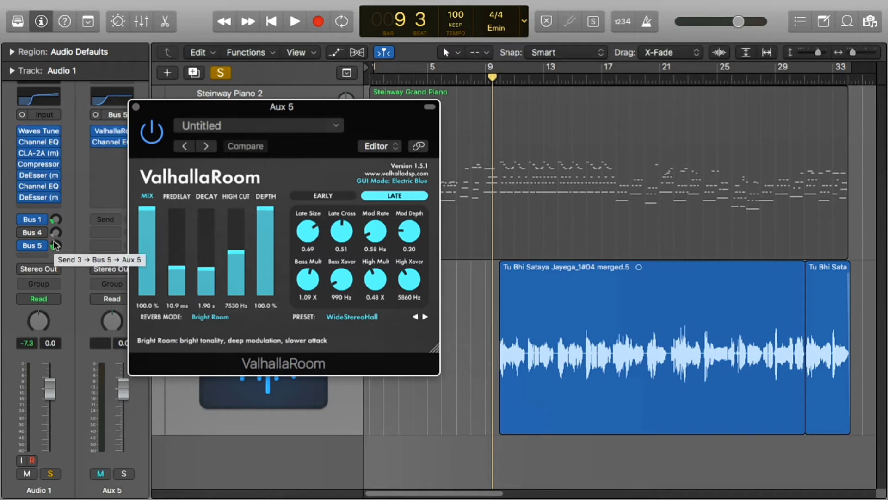
drag(57, 244, 54, 242)
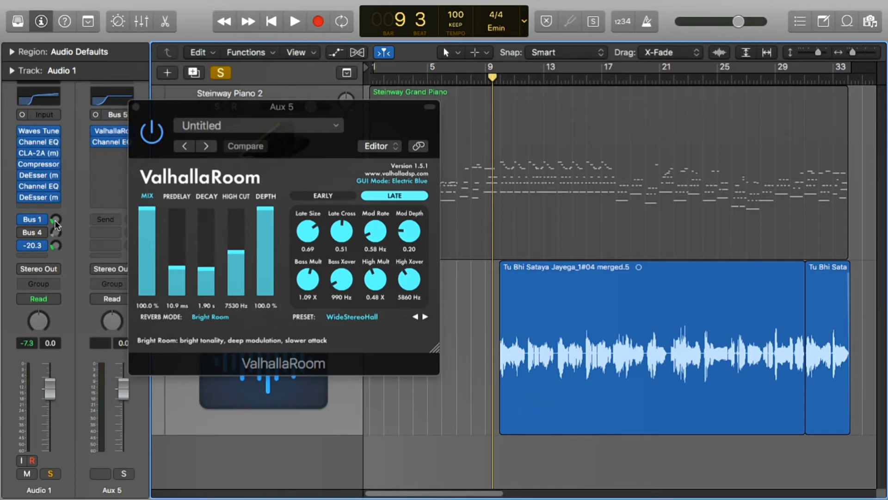
click(55, 224)
Review the low-cut filter in Aux 5's Channel EQ, and close both the EQ and ValhallaRoom.
click(119, 140)
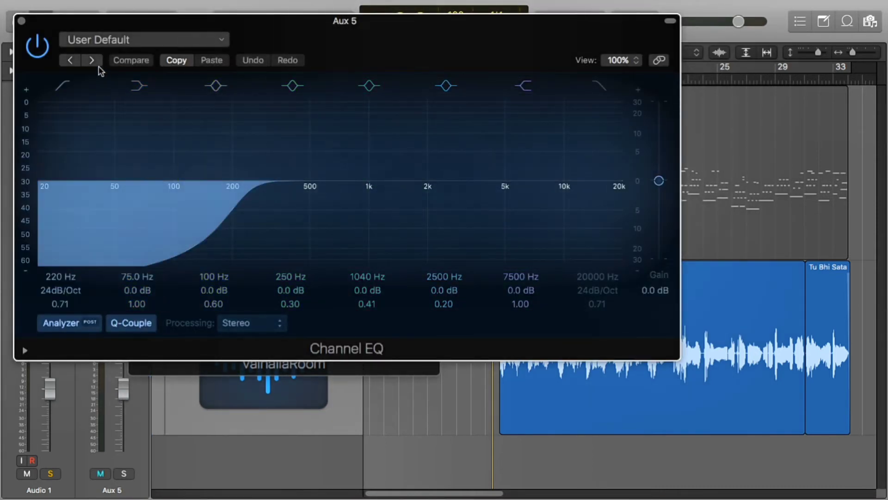
click(21, 21)
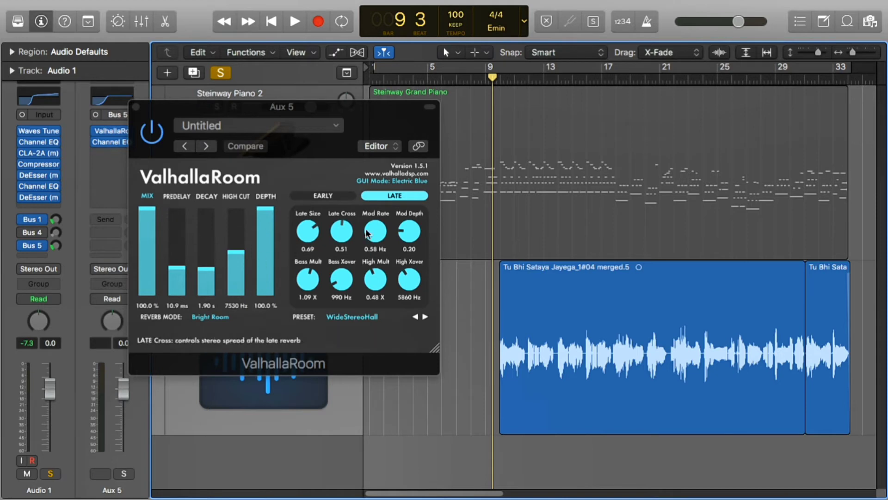
click(136, 107)
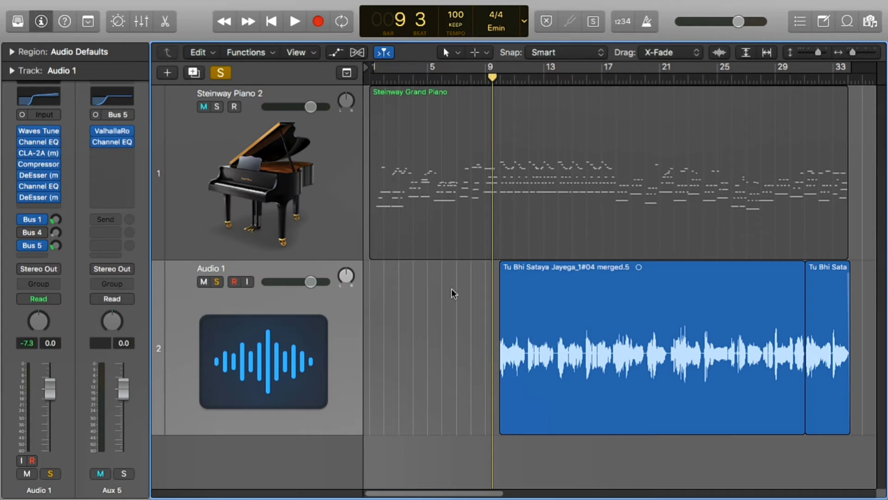
Play briefly from bar 9, stop, and bring up Bus 1's Aux 3 channel to unsolo it.
key(space)
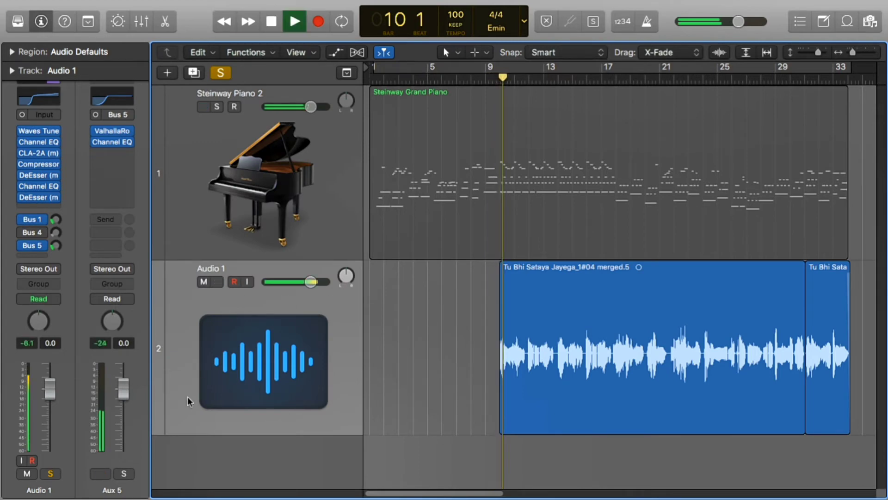
key(space)
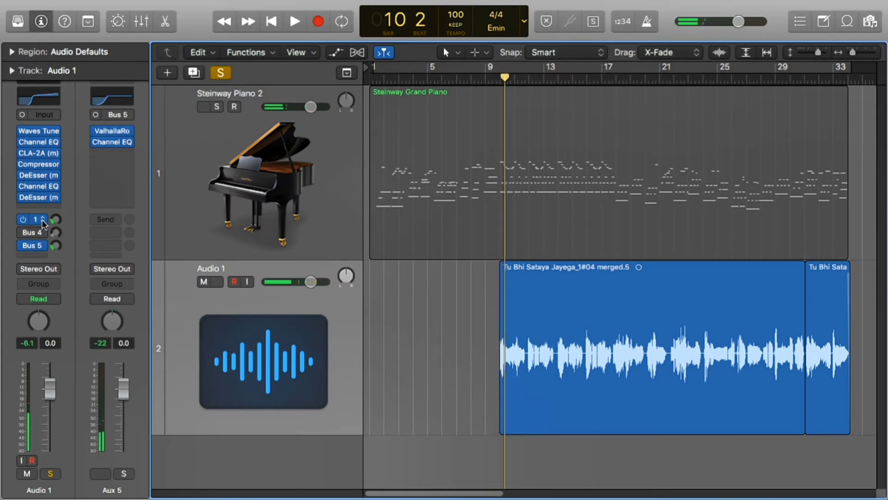
click(42, 221)
click(124, 476)
click(142, 306)
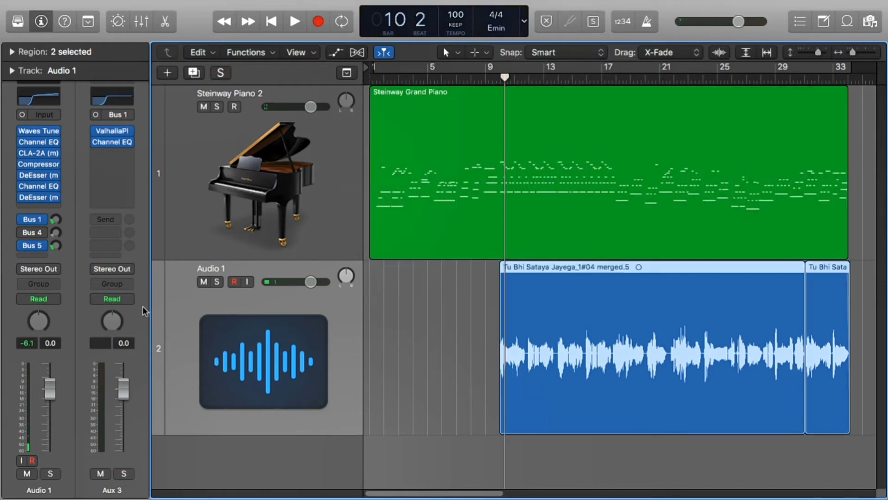
Clear the region selection and listen to the piano and vocal together with the Bus 1 and Bus 5 reverb sends active.
click(453, 294)
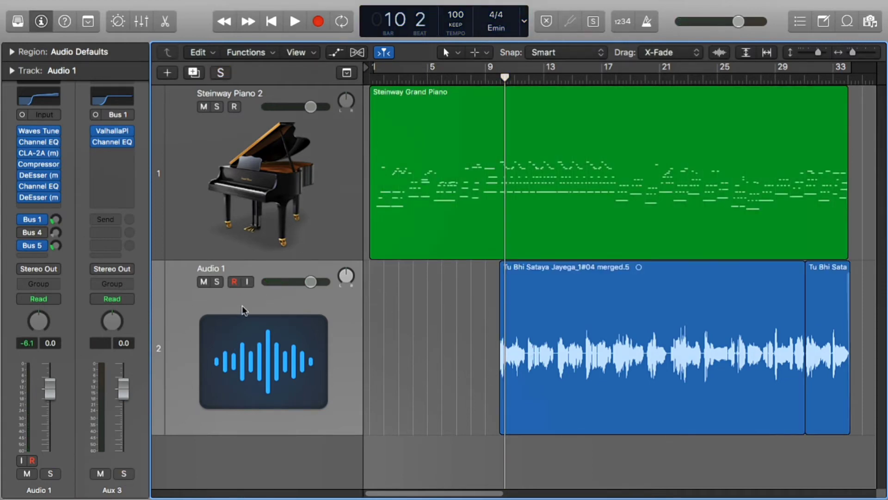
key(space)
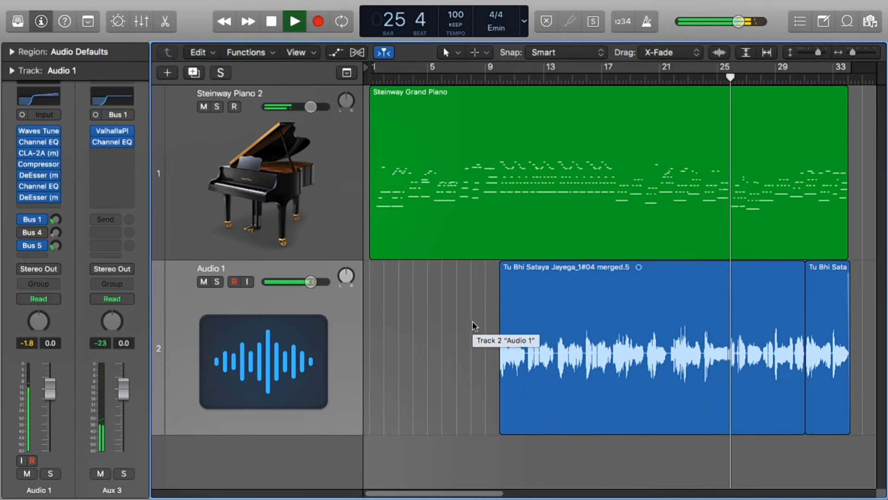
key(space)
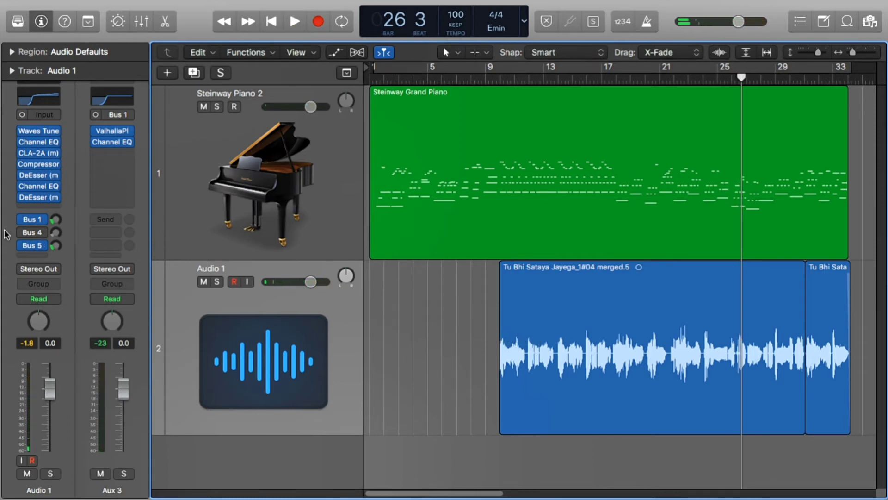
Switch off the Bus 1 and Bus 5 sends on Audio 1 and play the dry vocal with the piano from bar 10.
click(20, 220)
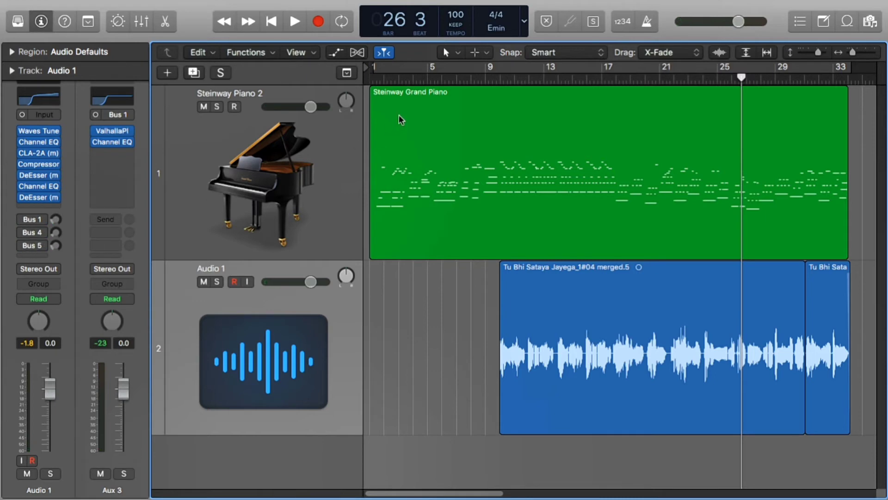
click(501, 79)
key(space)
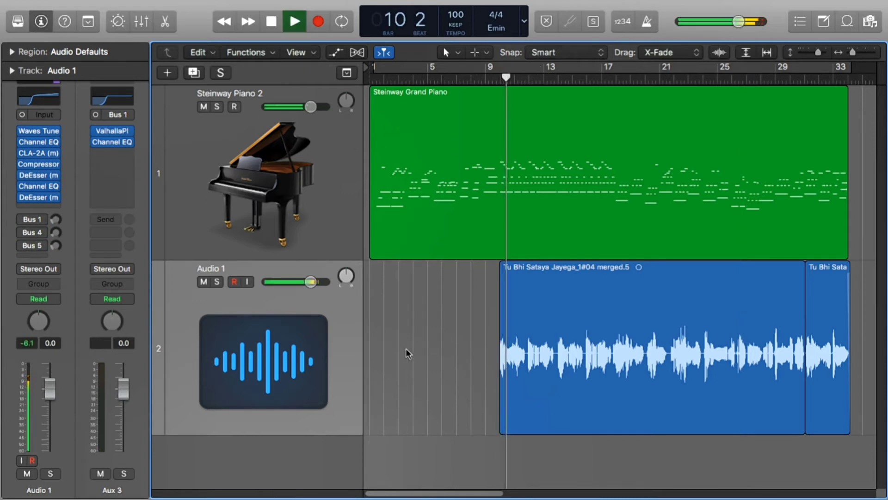
click(37, 232)
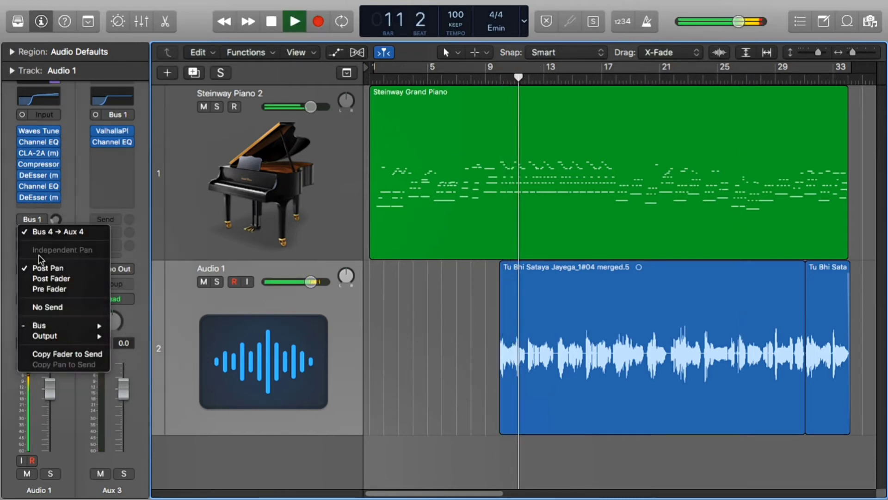
click(60, 234)
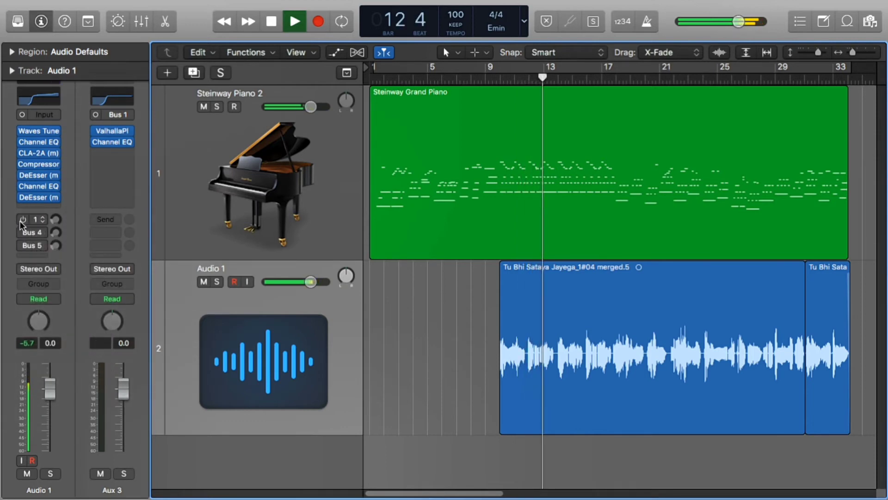
Solo Audio 1 and re-enable its Bus 1 and Bus 5 sends during playback to compare, stopping and unsoloing the track when done.
key(s)
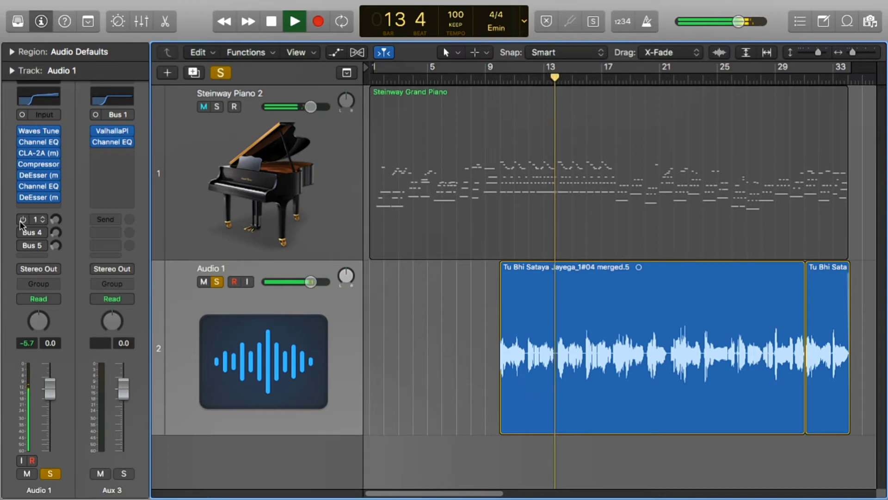
click(22, 219)
click(21, 245)
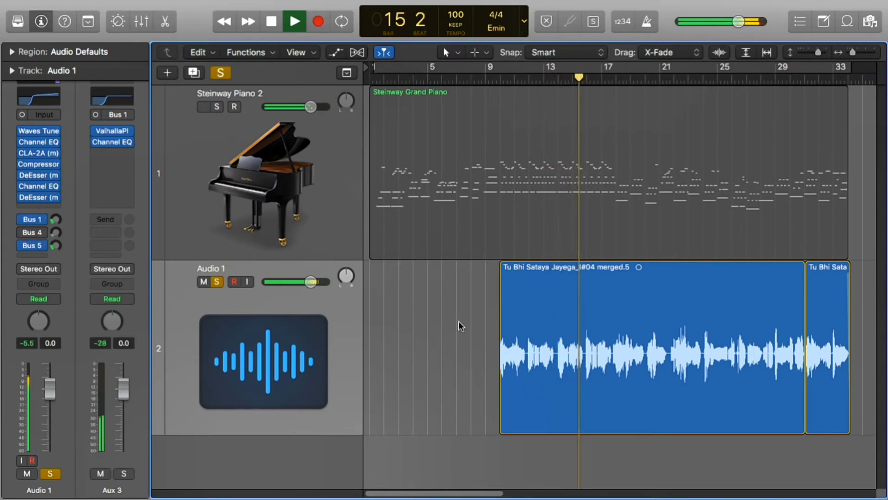
key(space)
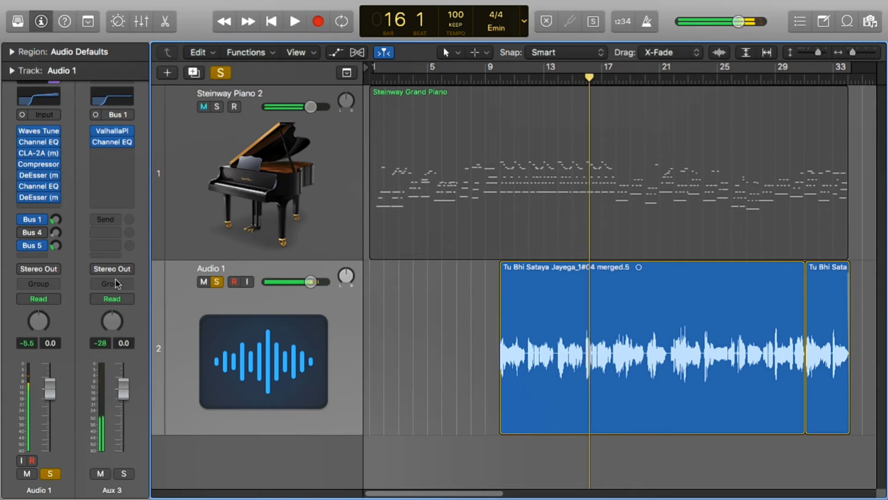
key(s)
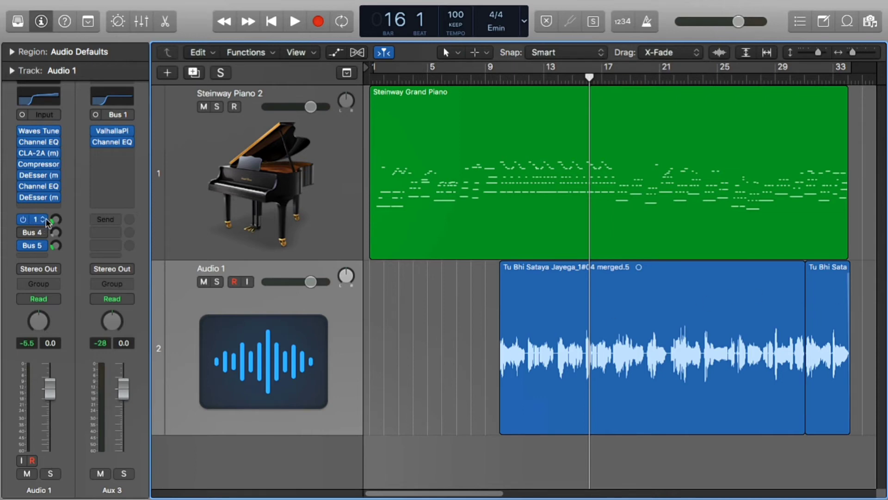
Open ValhallaPlate on Aux 3 and ValhallaRoom on Aux 5 to compare the two reverbs' settings, and close both windows.
click(112, 132)
drag(462, 101, 495, 101)
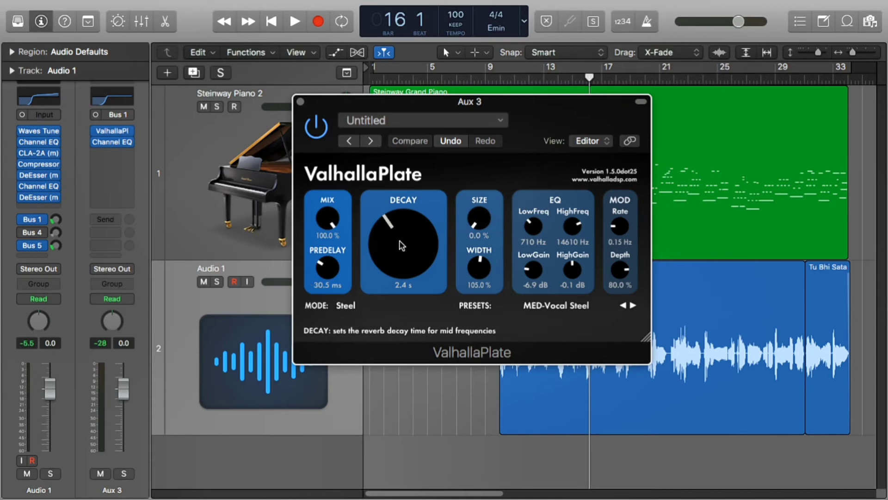
click(29, 248)
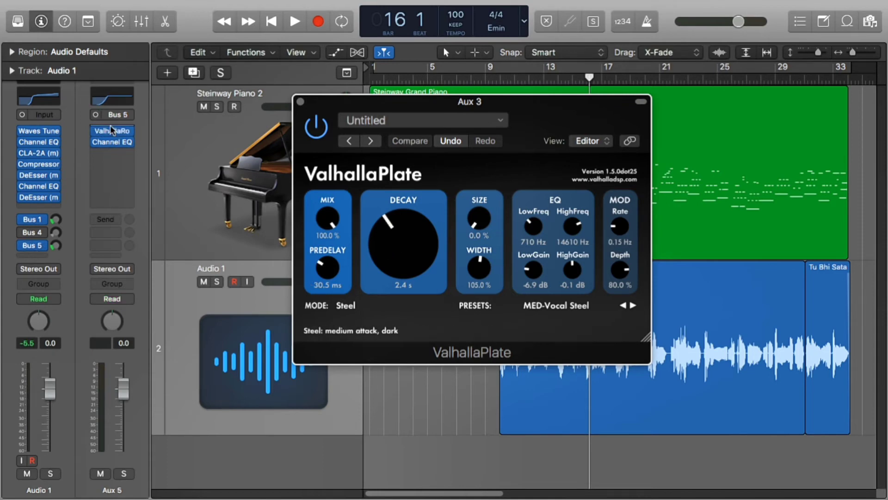
click(112, 127)
click(112, 130)
click(112, 132)
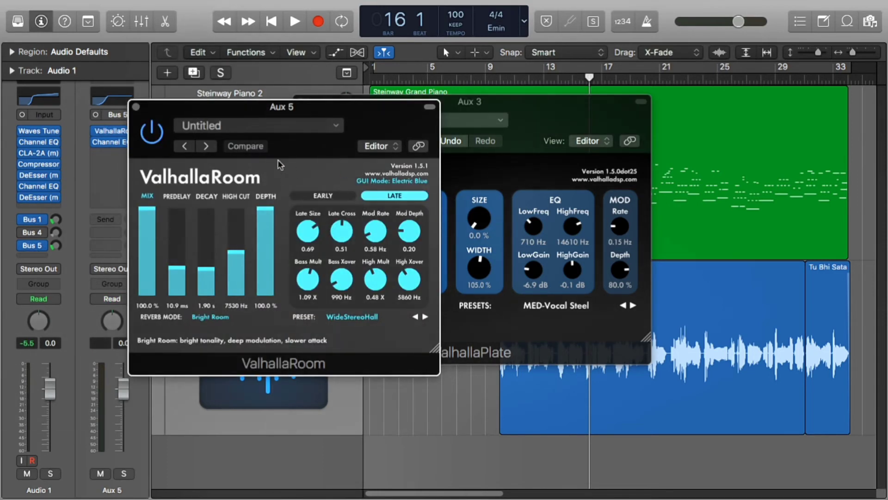
drag(291, 110, 469, 114)
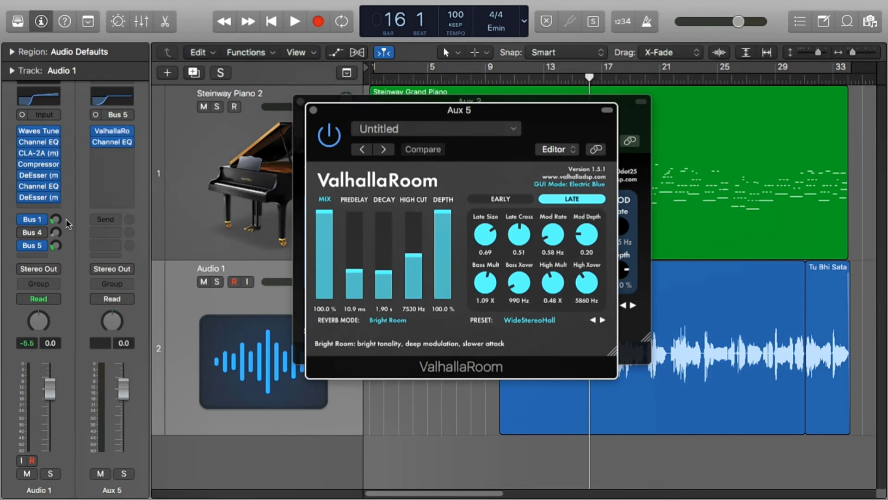
click(313, 110)
click(300, 102)
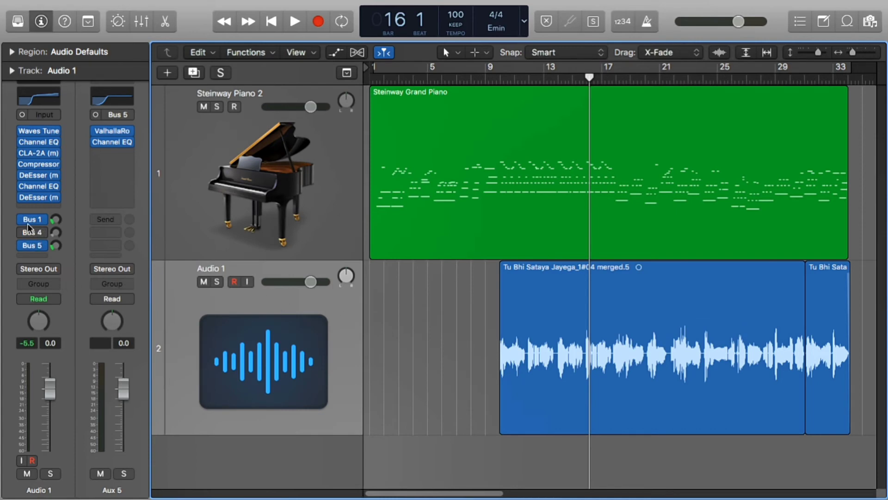
Enable the Bus 4 send on Audio 1, place the playhead at bar 9, and open H-Delay on Aux 4.
click(44, 234)
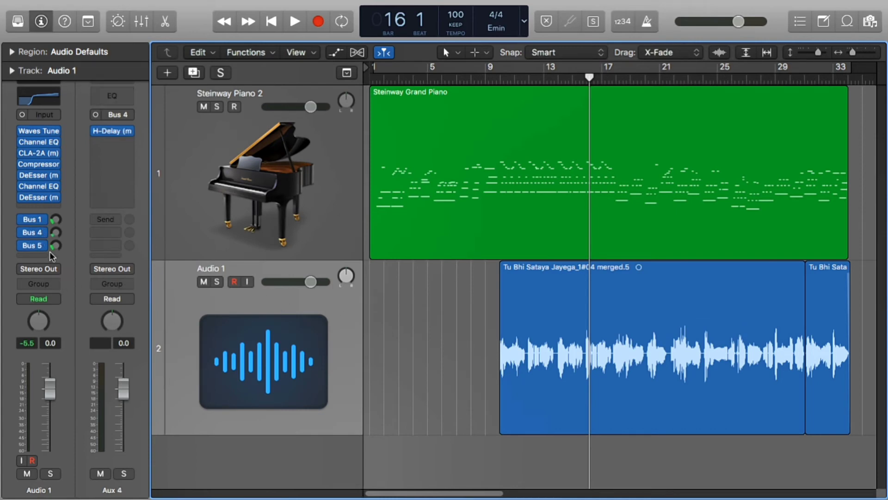
click(491, 90)
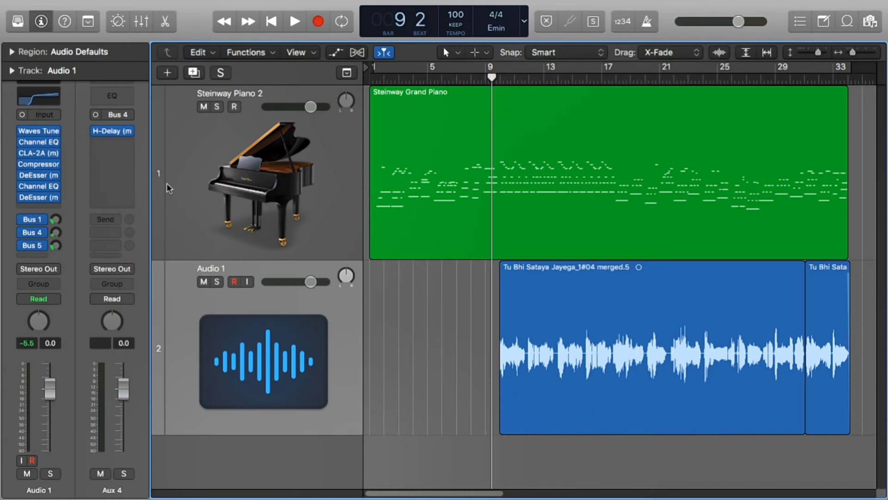
click(130, 134)
drag(327, 36, 519, 58)
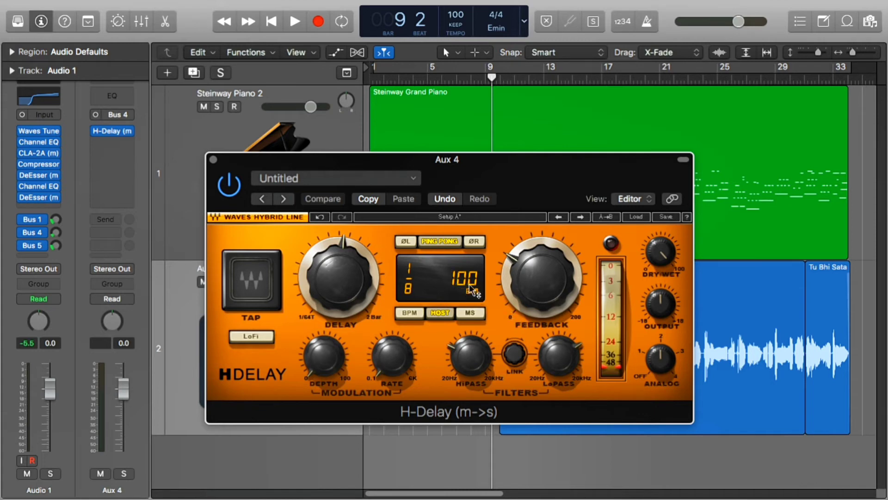
Examine H-Delay's high-pass, low-pass and dry/wet settings on Aux 4, and close the plug-in.
click(469, 365)
click(567, 372)
mouse_move(663, 253)
click(654, 262)
click(213, 159)
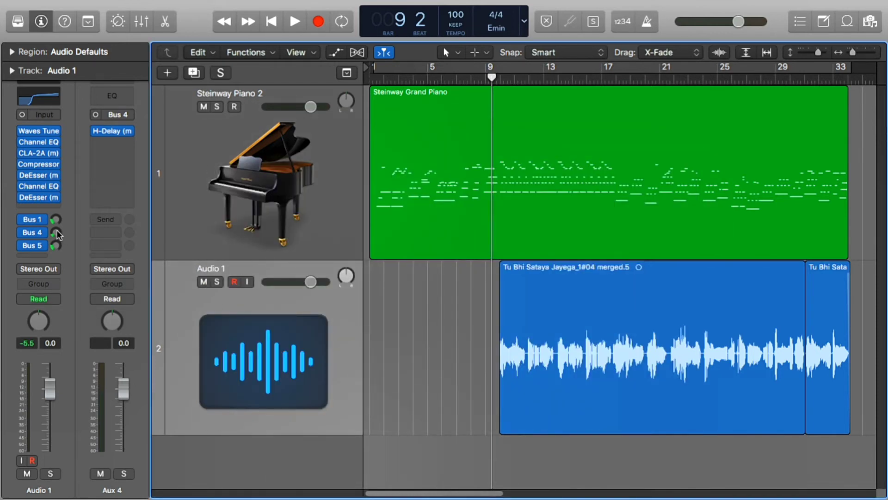
Play the mix from bar 9 to hear the vocal with the Bus 4 delay send active, and stop around bar 19.
mouse_move(57, 230)
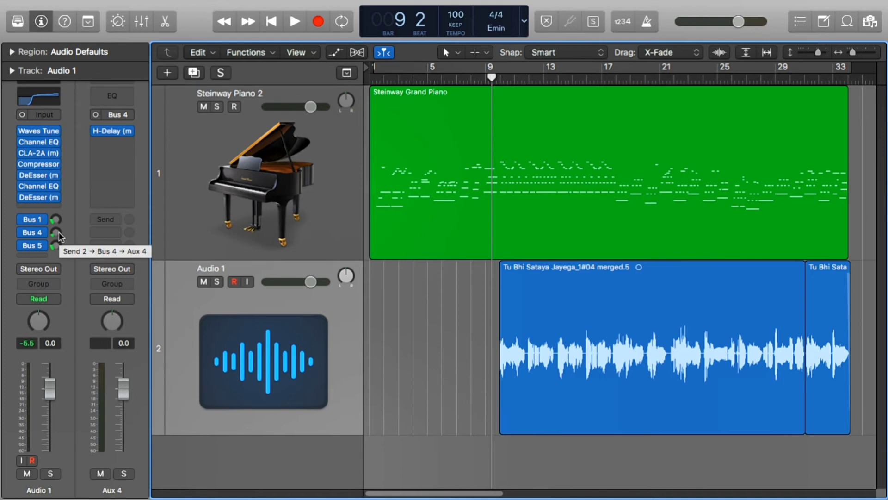
drag(59, 232, 60, 211)
drag(88, 150, 74, 231)
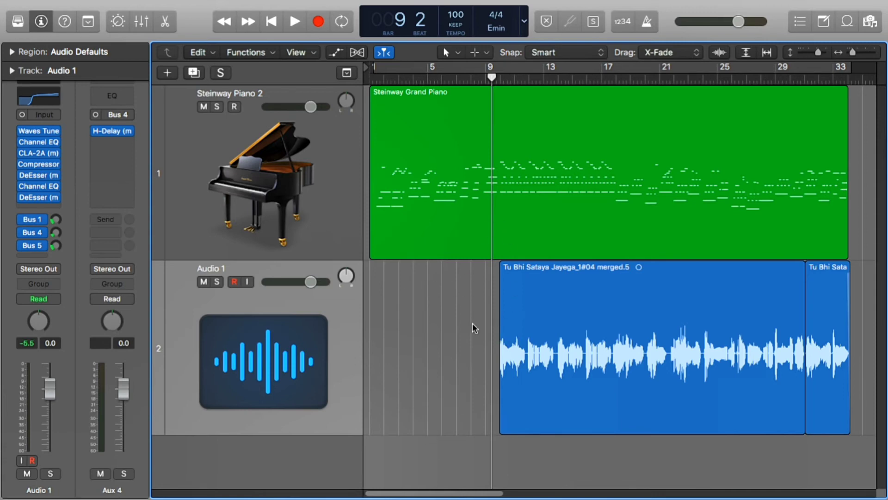
key(space)
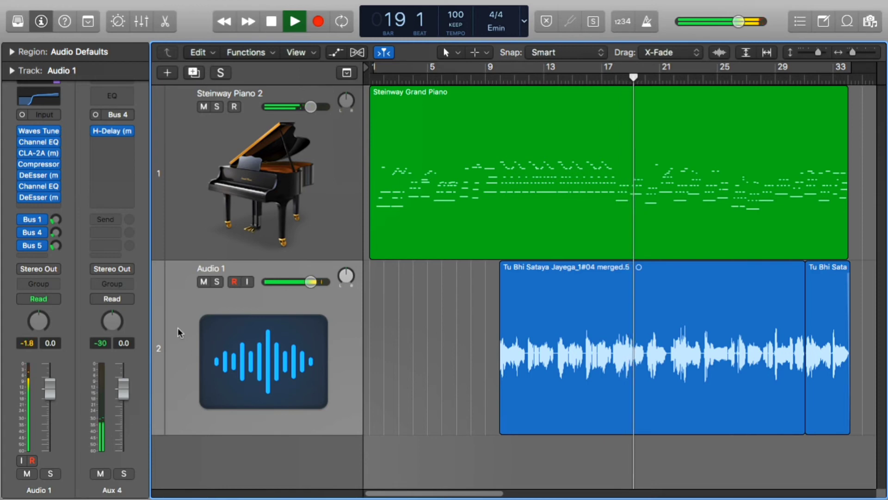
key(space)
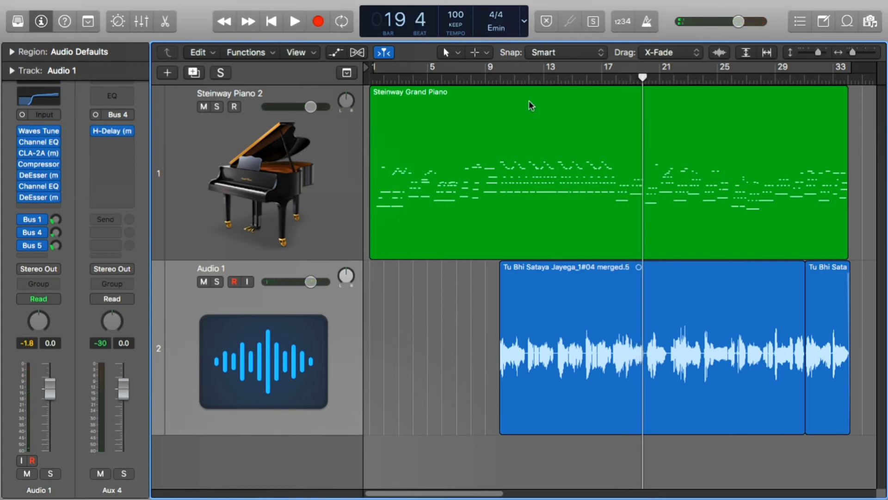
Return the playhead to bar 9, bypass the Bus 1, Bus 4 and Bus 5 sends on Audio 1, and play the track soloed.
click(498, 76)
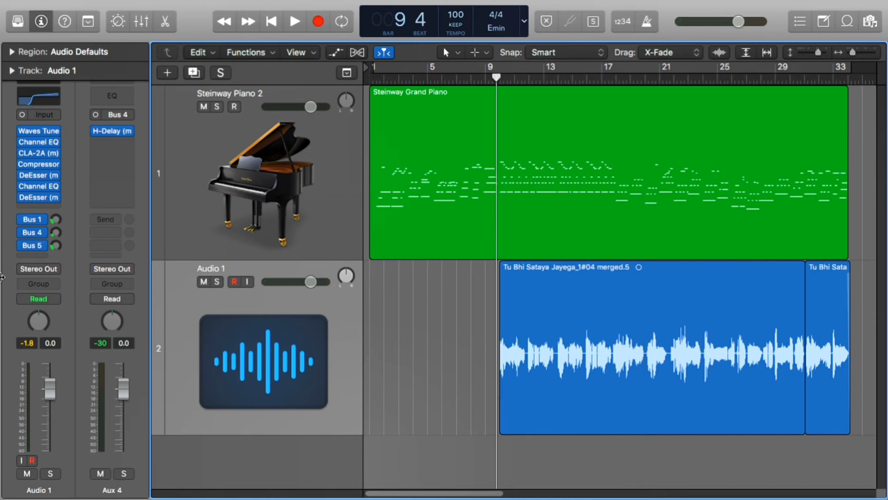
drag(23, 219, 24, 246)
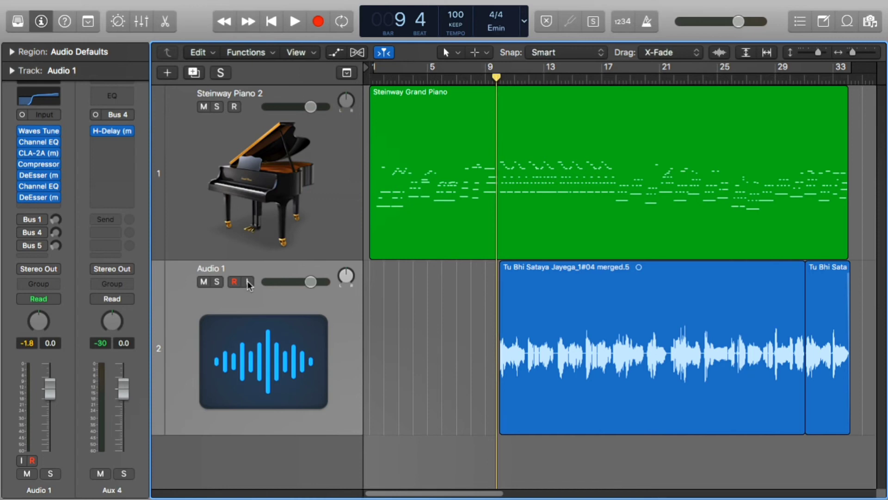
key(s)
key(space)
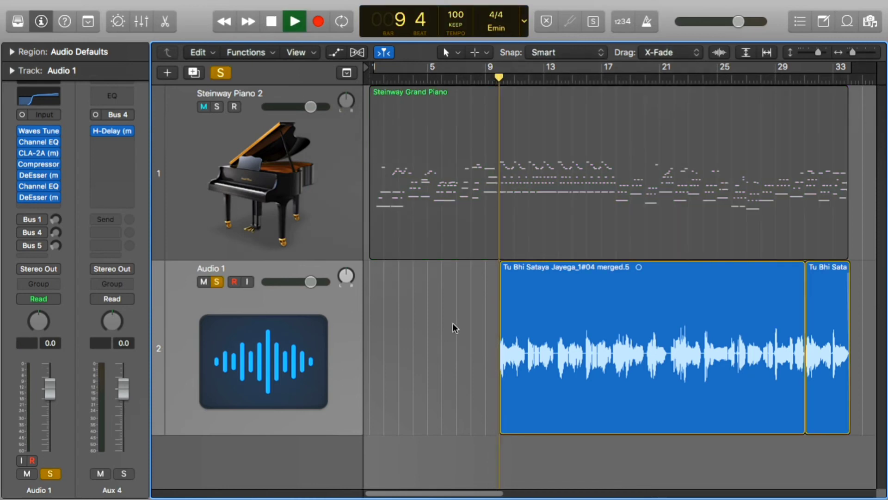
Toggle Audio 1's three sends during playback to compare, leave them enabled, unsolo the track and stop around bar 26.
click(21, 217)
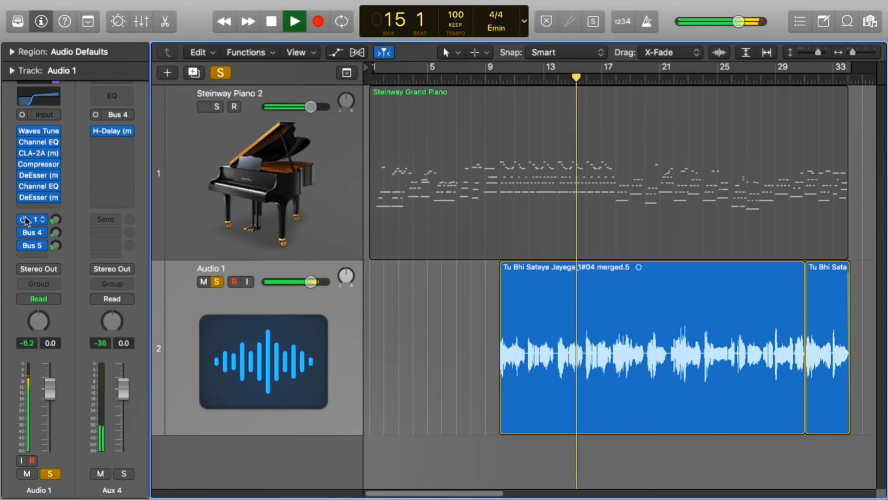
key(space)
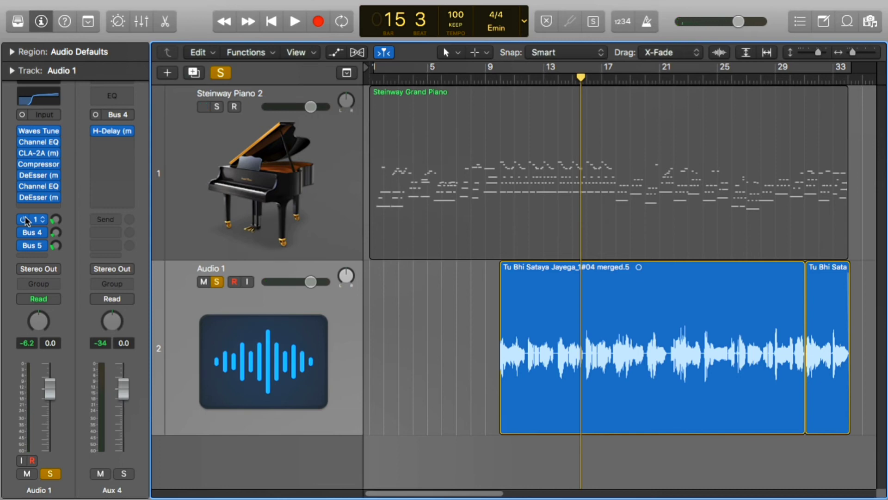
key(space)
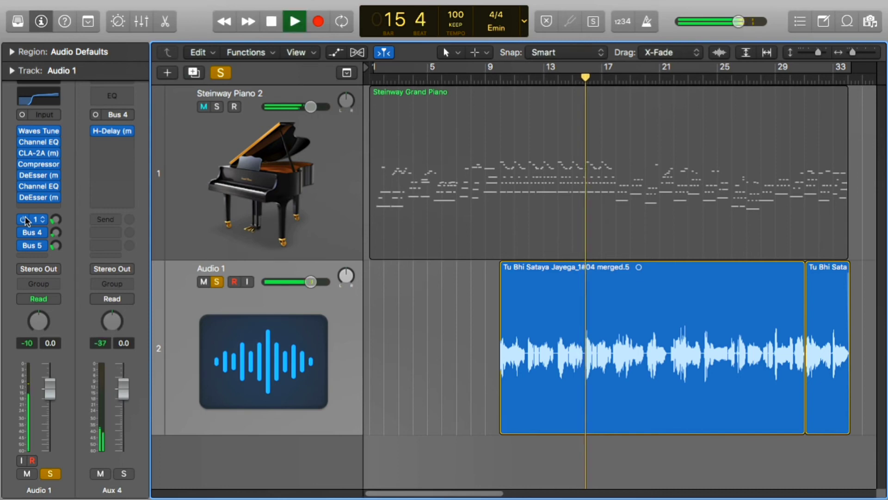
key(space)
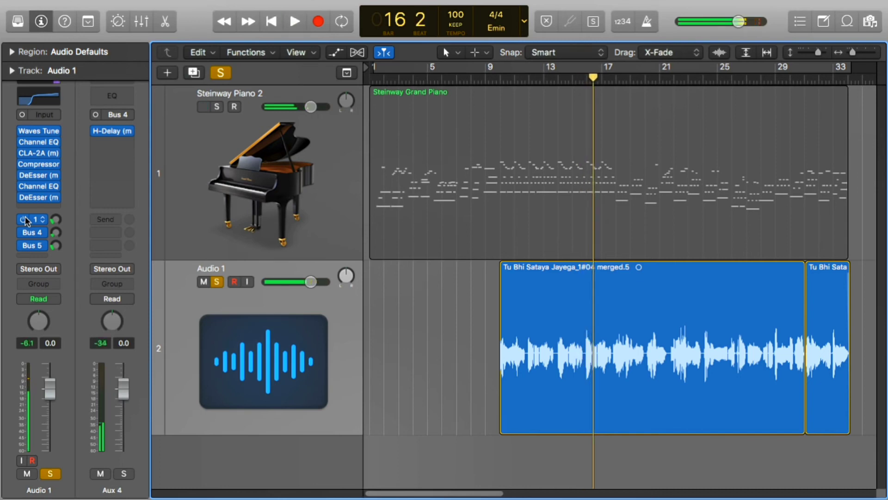
key(space)
mouse_move(25, 216)
mouse_down()
mouse_move(23, 238)
mouse_move(18, 220)
mouse_up()
key(space)
key(space)
key(space)
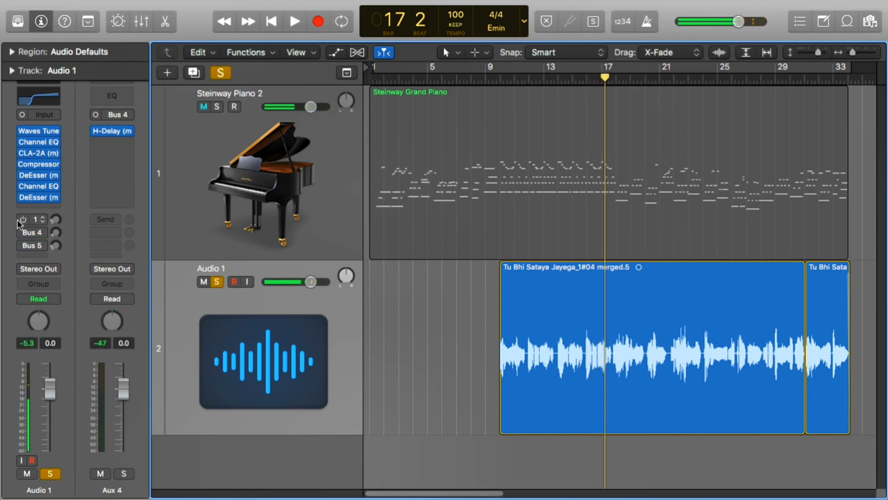
key(space)
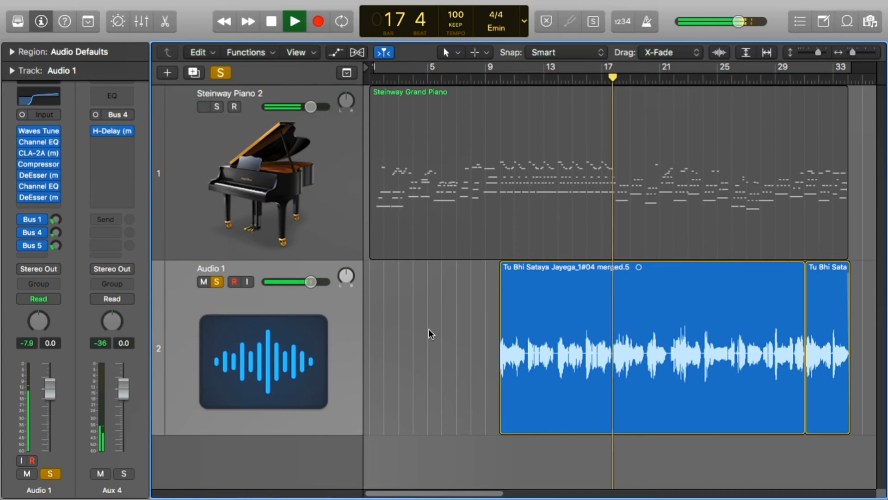
key(s)
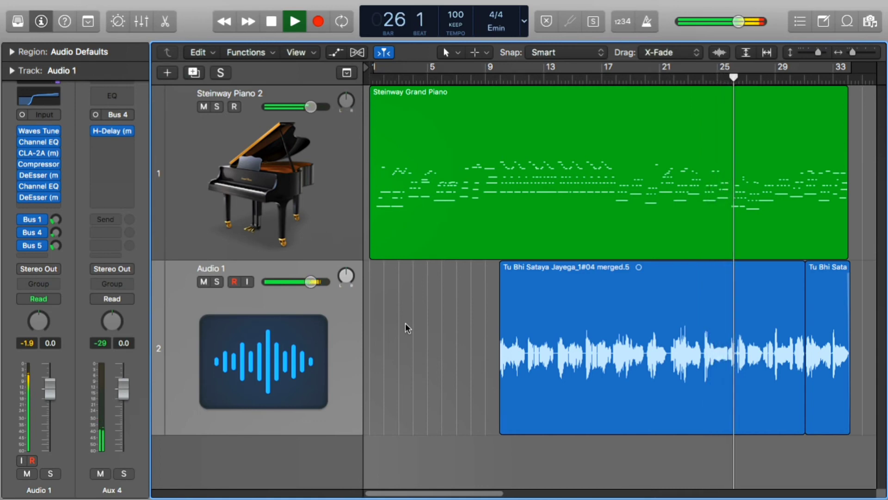
key(space)
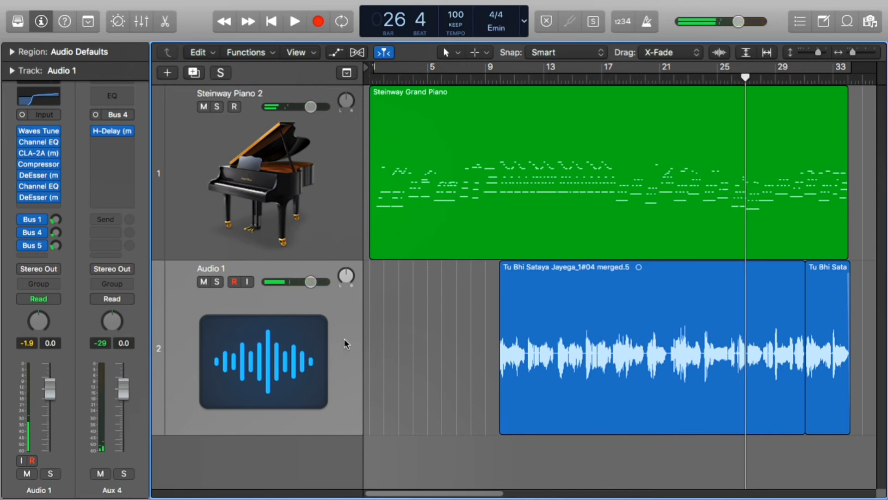
Review the Aux 3 and Aux 4 effects, examine ValhallaPlate's reverb settings on Aux 3, and close its window.
click(30, 219)
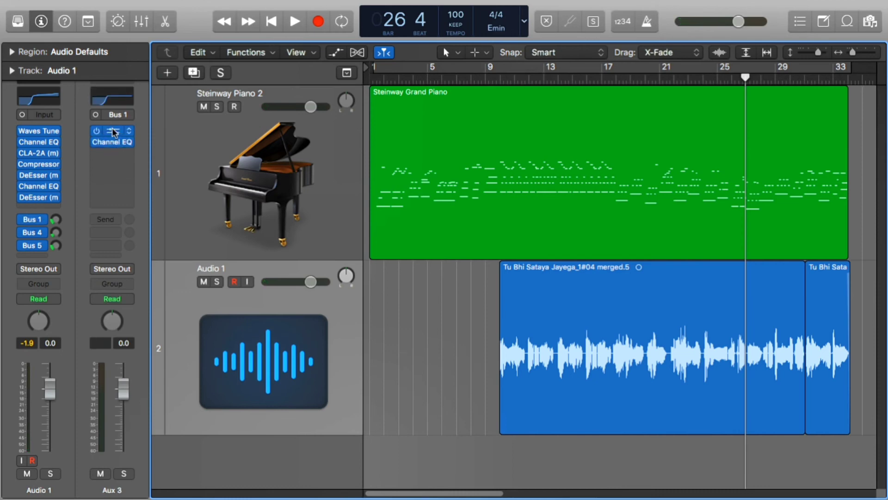
click(38, 233)
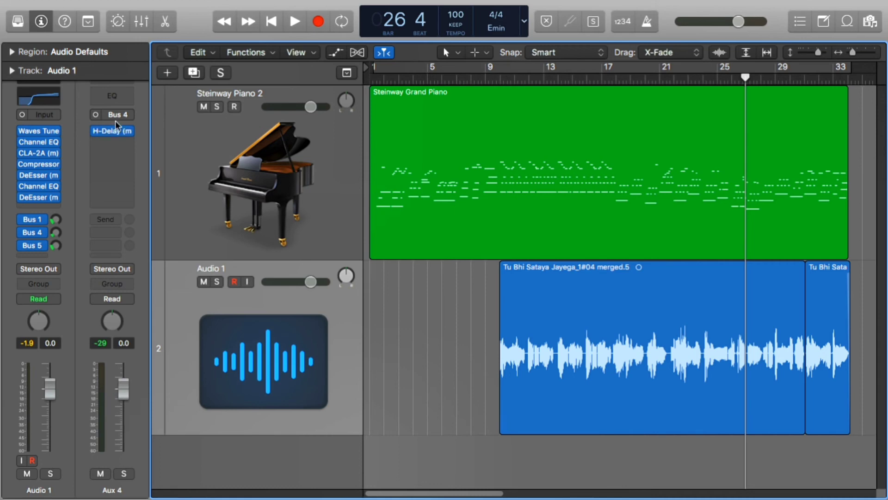
click(37, 220)
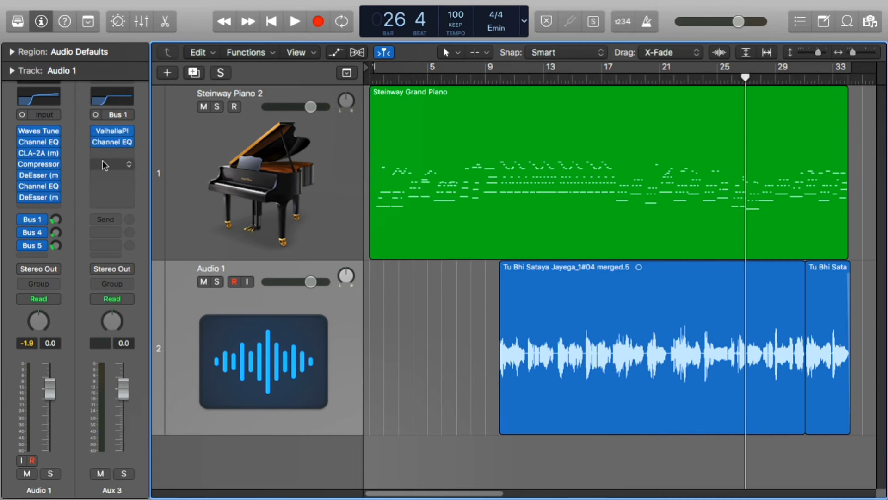
click(113, 129)
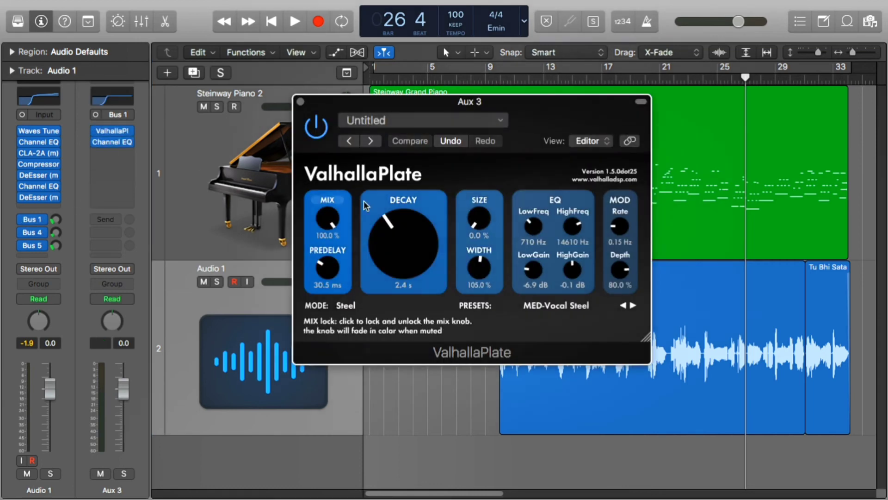
drag(547, 116, 540, 131)
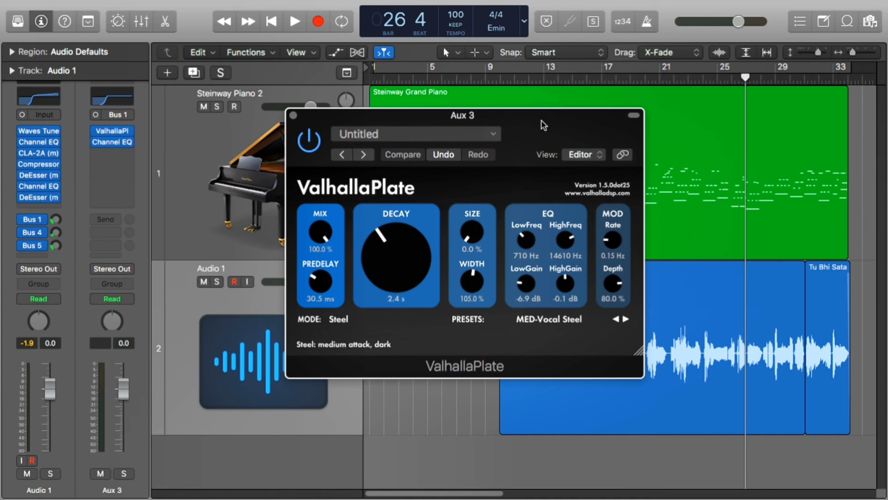
drag(541, 125, 643, 107)
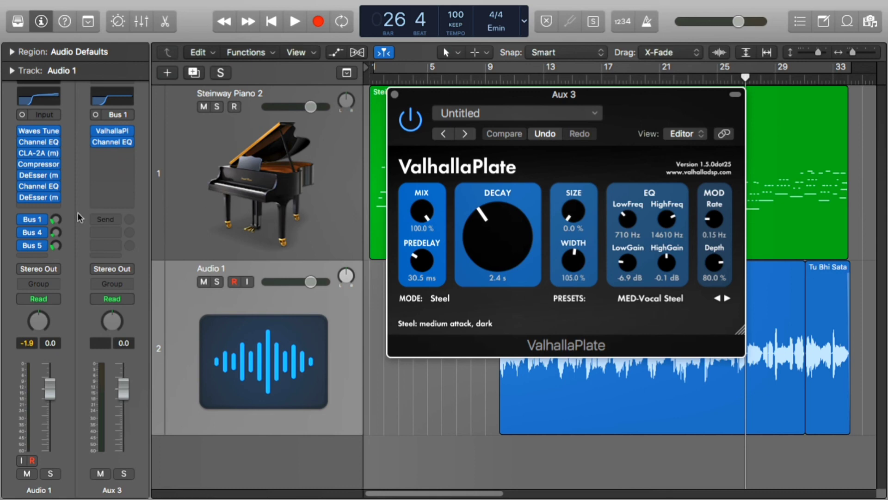
click(105, 129)
Place ValhallaRoom from Aux 5 and ValhallaPlate from Aux 3 side by side to compare their settings, and close both windows.
click(31, 245)
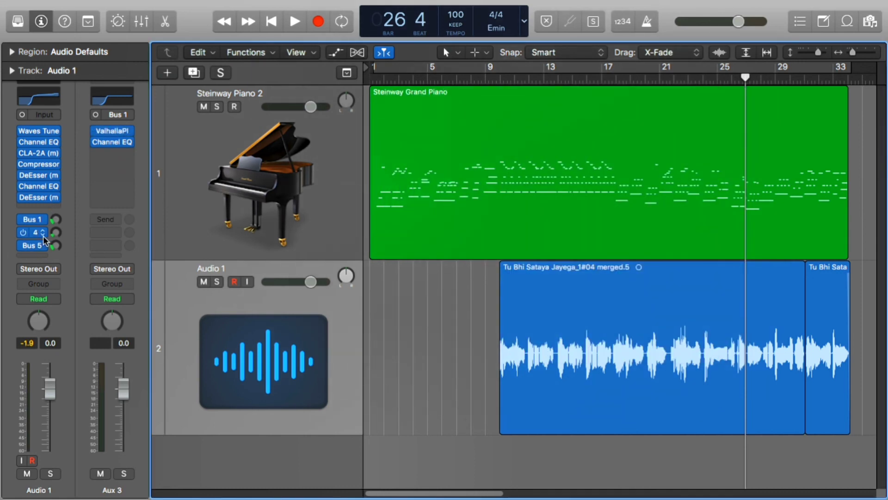
click(111, 133)
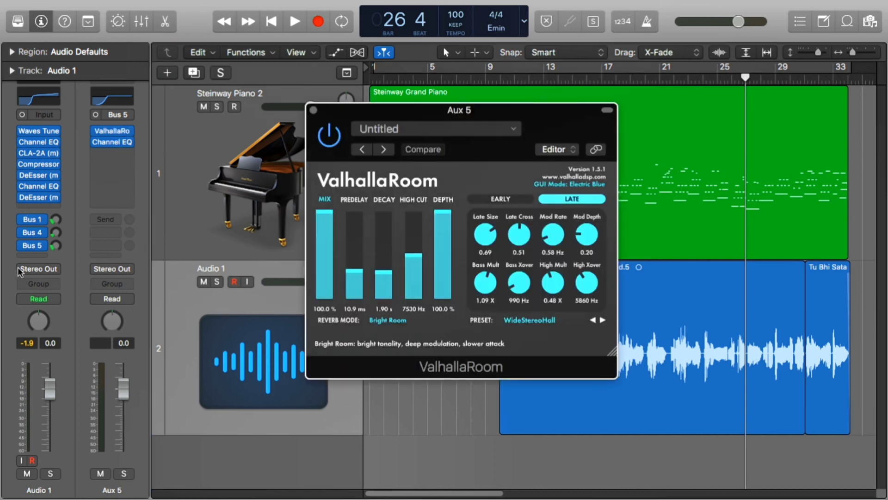
click(45, 219)
click(110, 131)
drag(424, 90, 544, 106)
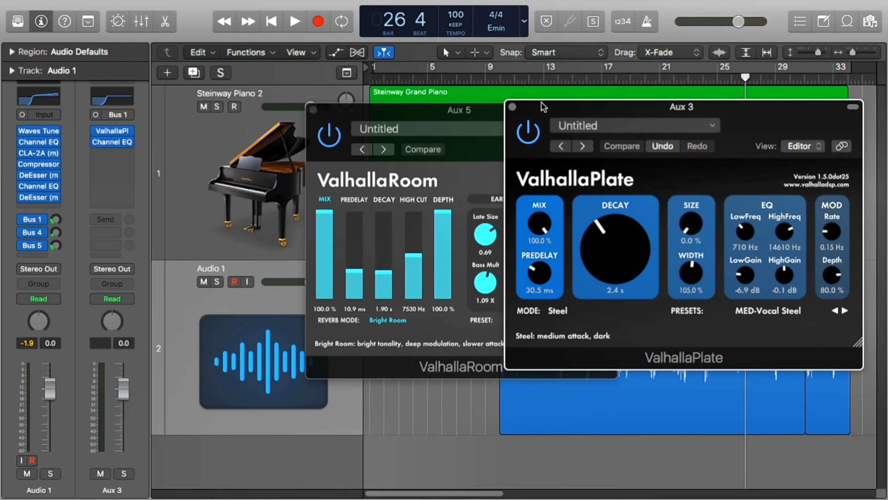
drag(345, 114, 214, 128)
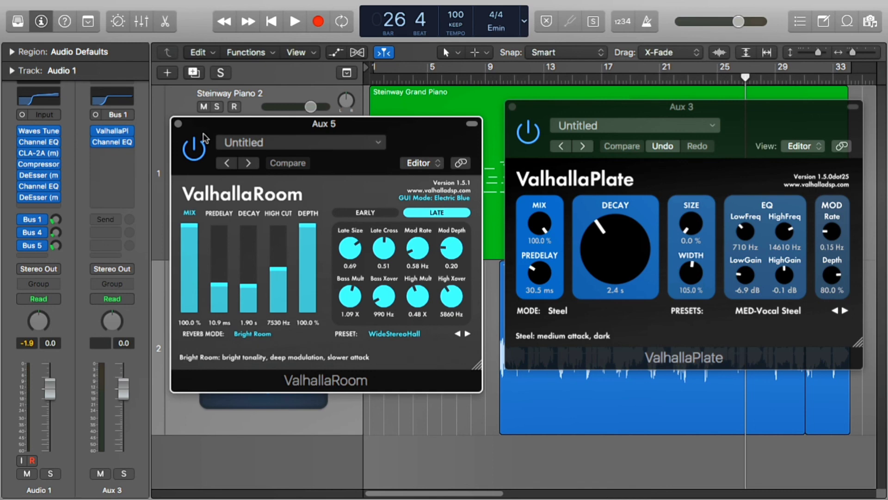
click(179, 123)
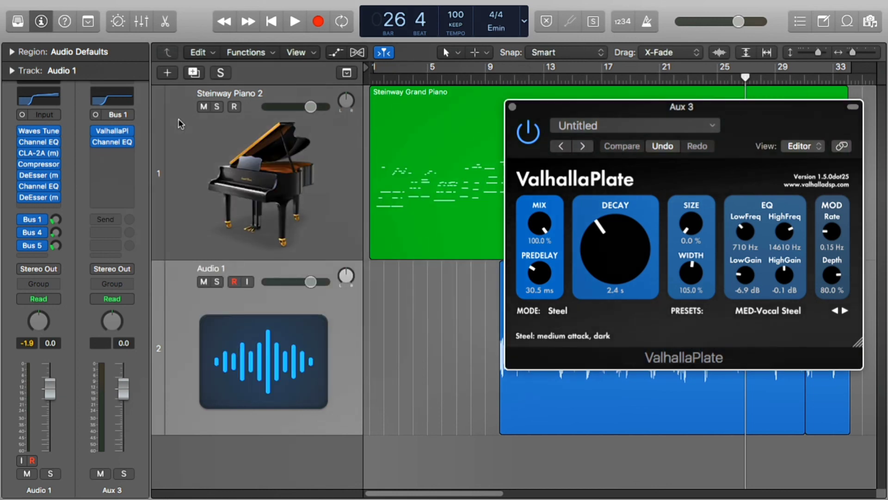
click(512, 108)
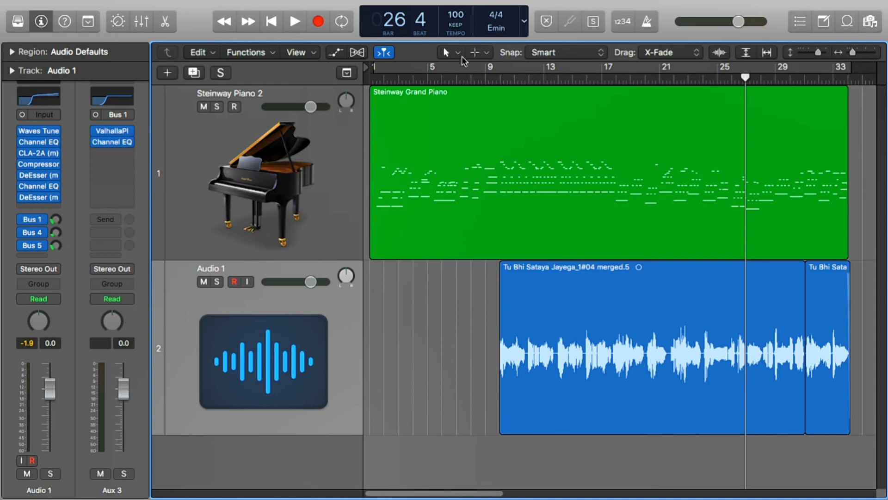
Open both DeEsser plug-ins on Audio 1 side by side to compare their threshold settings, and close both windows.
click(40, 198)
drag(84, 26, 87, 29)
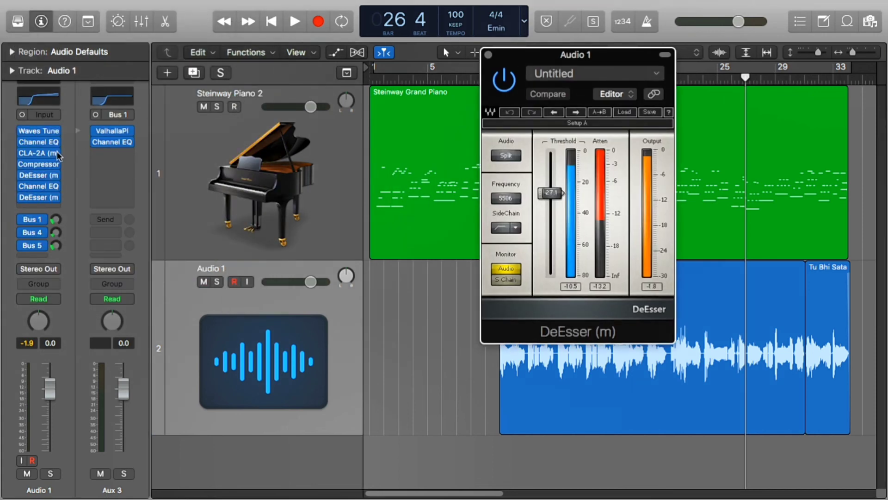
click(39, 175)
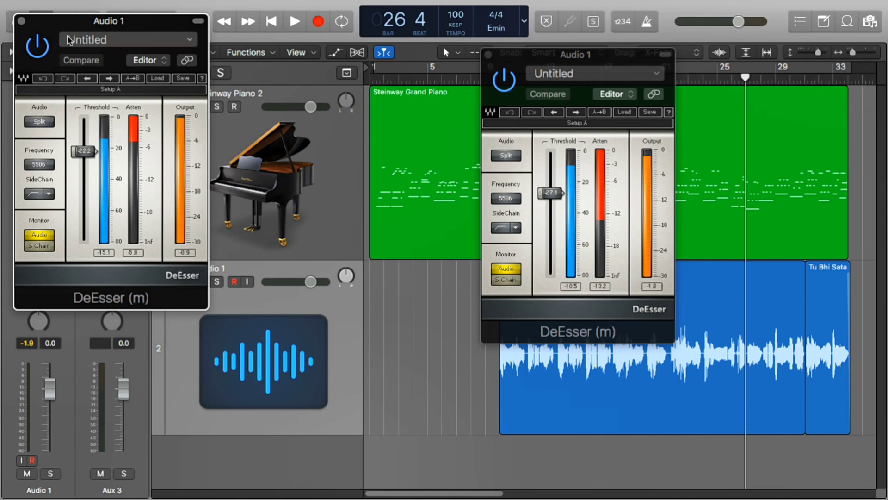
drag(69, 40, 239, 89)
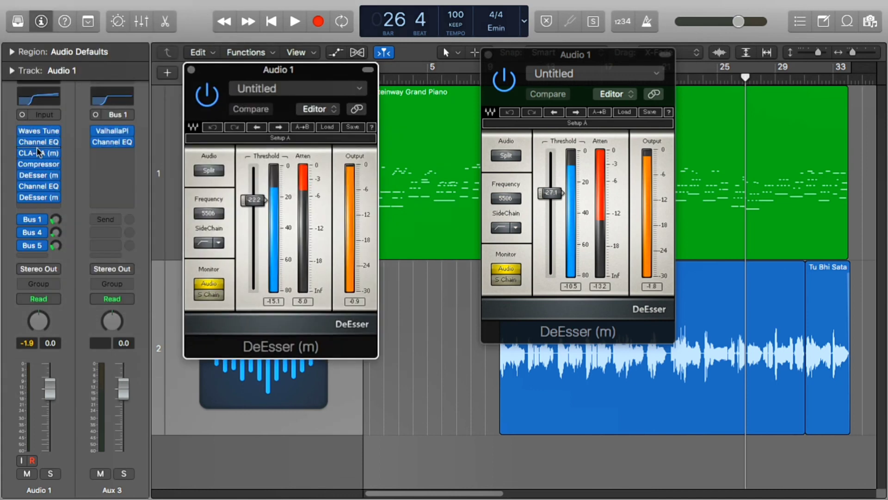
click(489, 55)
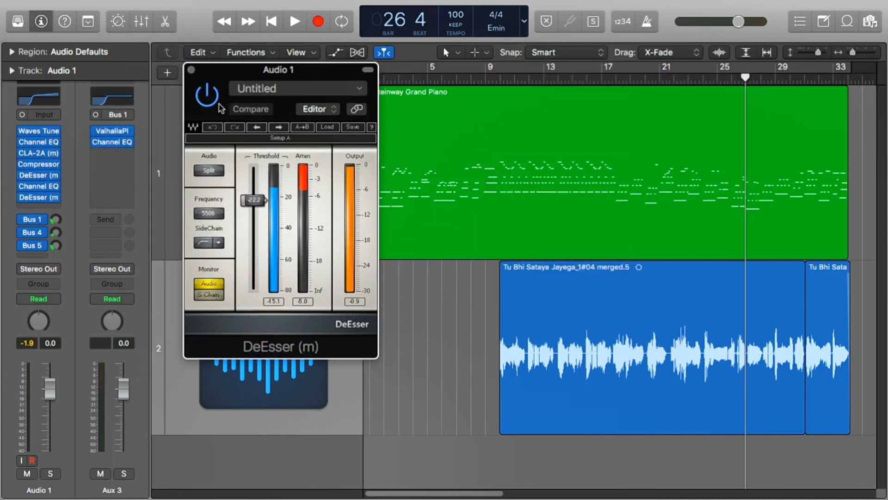
click(191, 69)
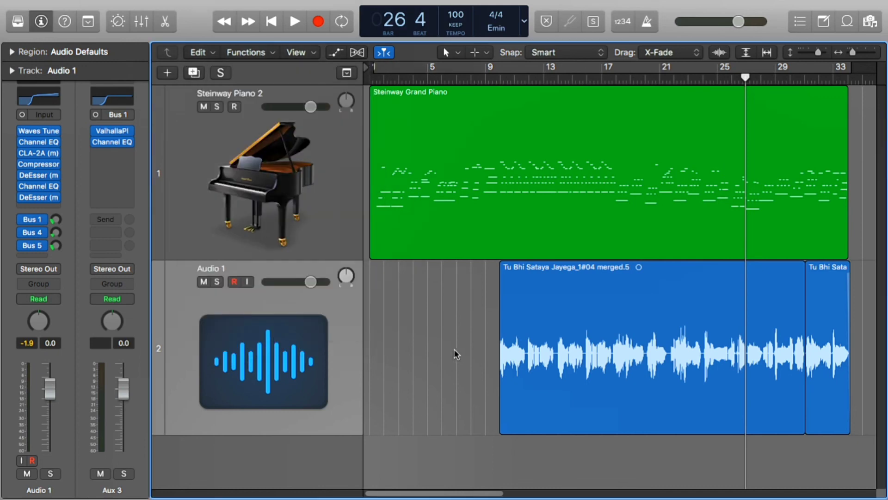